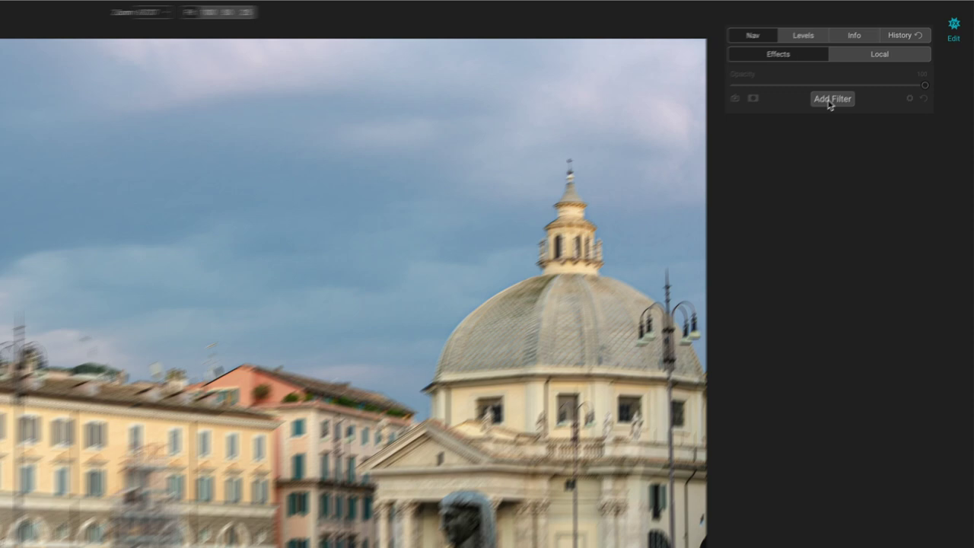
Add a Textures filter, which overlays the default Cool Concrete wall texture at Subtle, 80 opacity.
{"action": "left_click", "coordinate": [830, 100]}
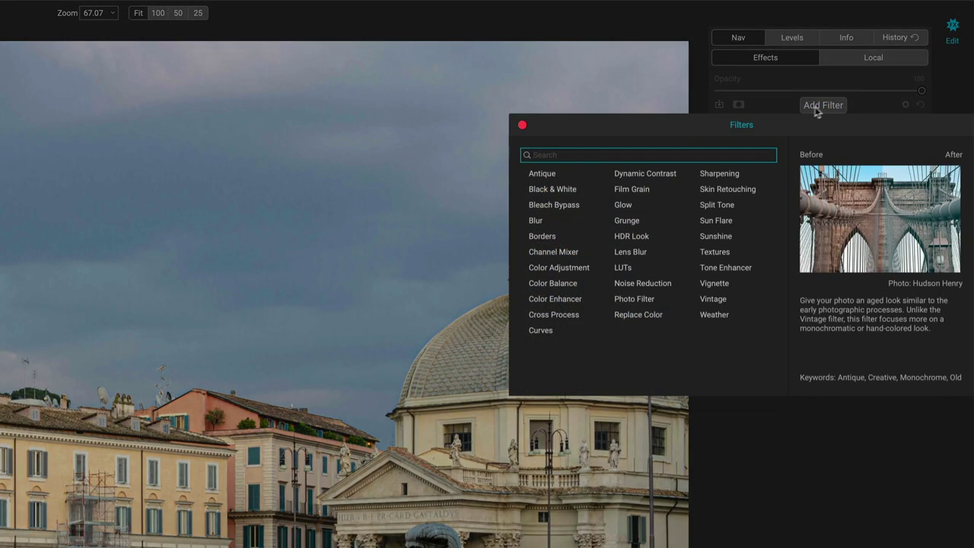
{"action": "left_click", "coordinate": [723, 252]}
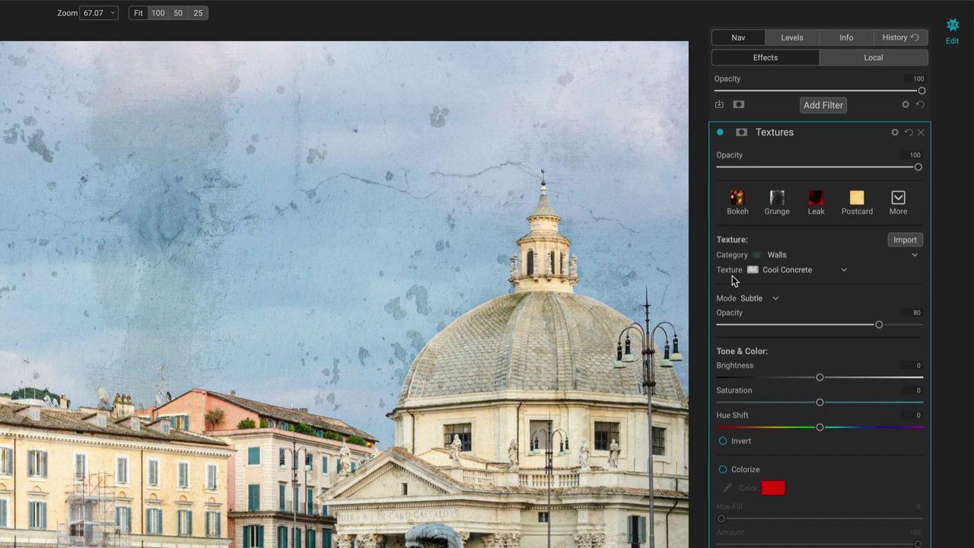
Scroll through the texture Category list, previewing categories such as Paper on the photo.
{"action": "left_click", "coordinate": [787, 256]}
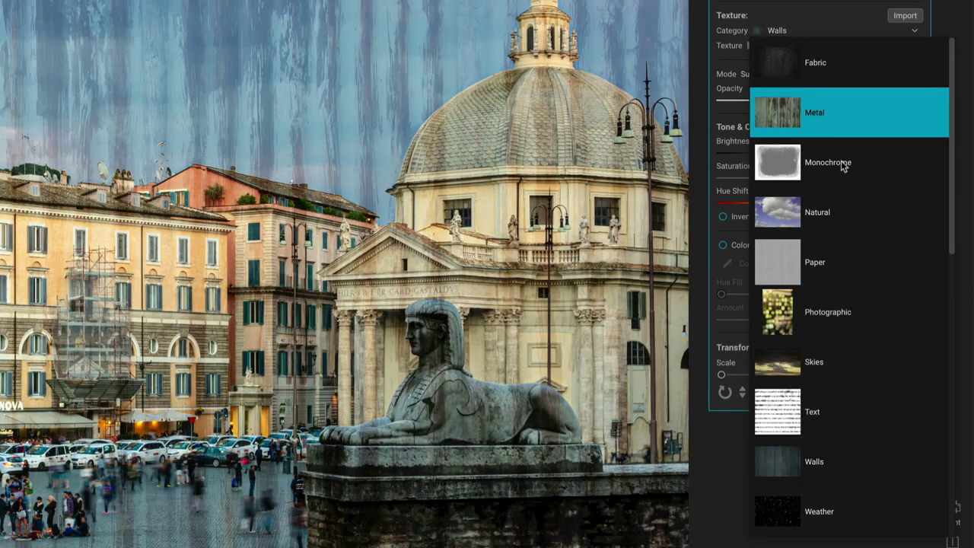
{"action": "scroll", "coordinate": [841, 166], "scroll_direction": "down", "scroll_amount": 3}
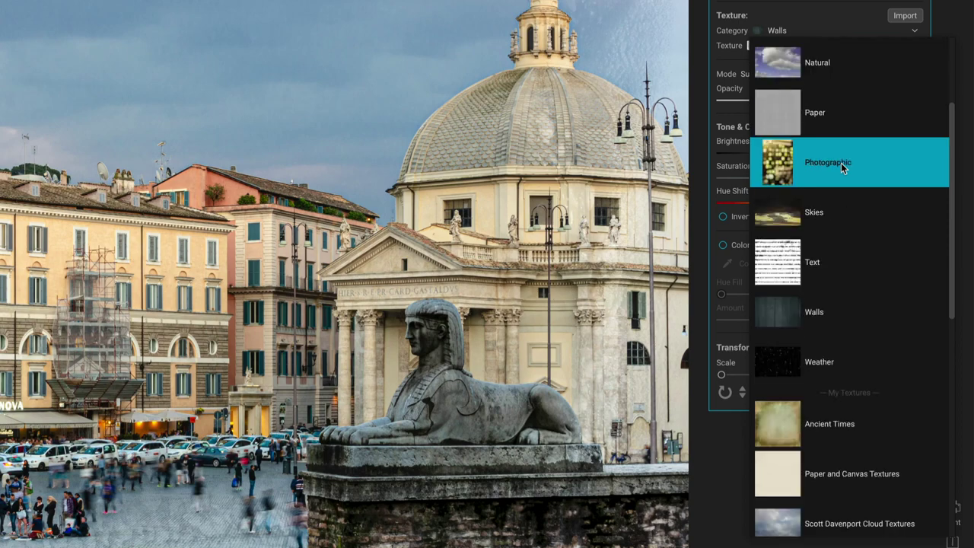
{"action": "scroll", "coordinate": [841, 162], "scroll_direction": "up", "scroll_amount": 2}
{"action": "scroll", "coordinate": [840, 163], "scroll_direction": "down", "scroll_amount": 5}
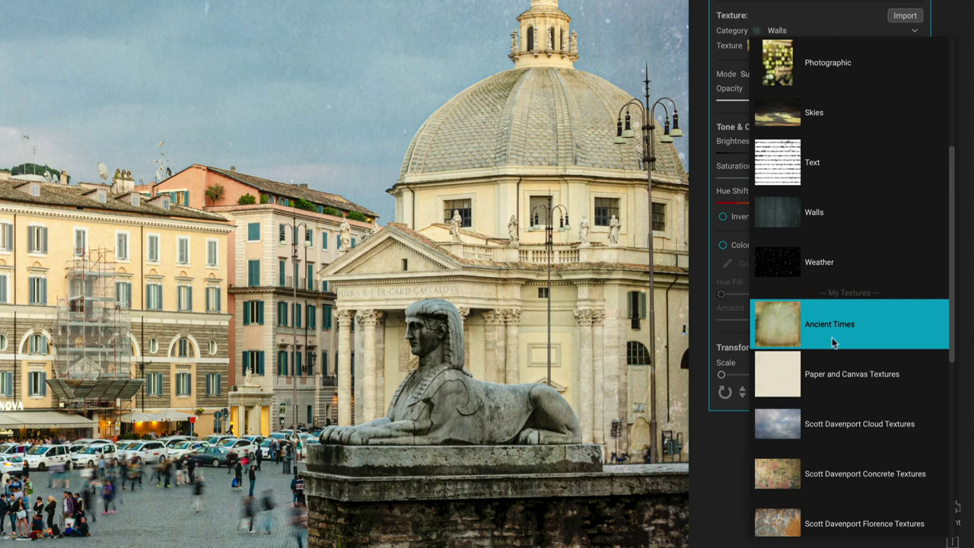
{"action": "scroll", "coordinate": [850, 384], "scroll_direction": "down", "scroll_amount": 2}
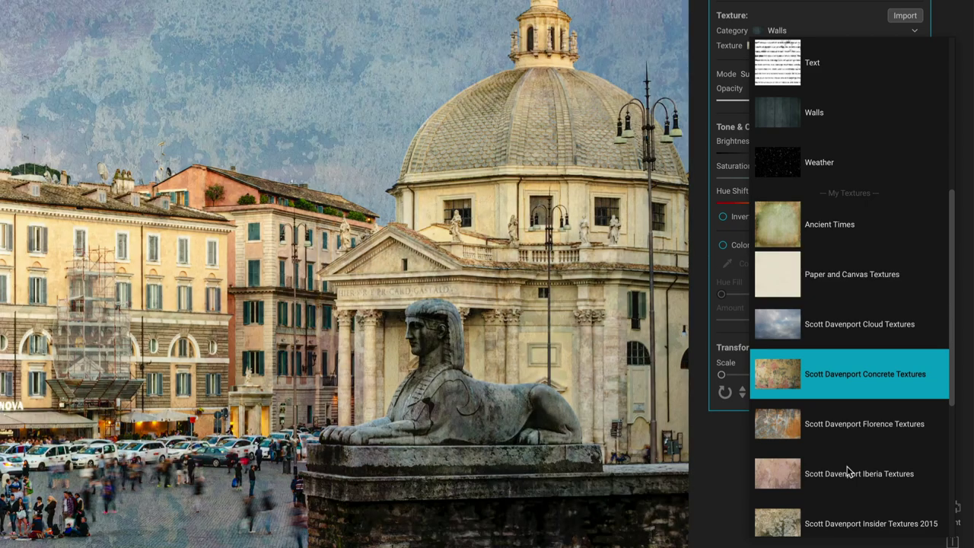
{"action": "scroll", "coordinate": [850, 471], "scroll_direction": "down", "scroll_amount": 5}
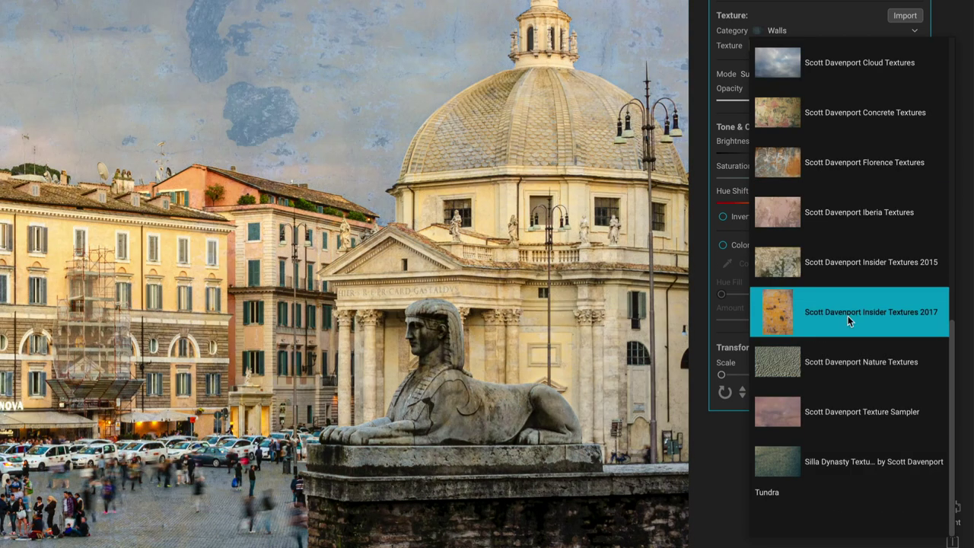
{"action": "scroll", "coordinate": [848, 315], "scroll_direction": "up", "scroll_amount": 10}
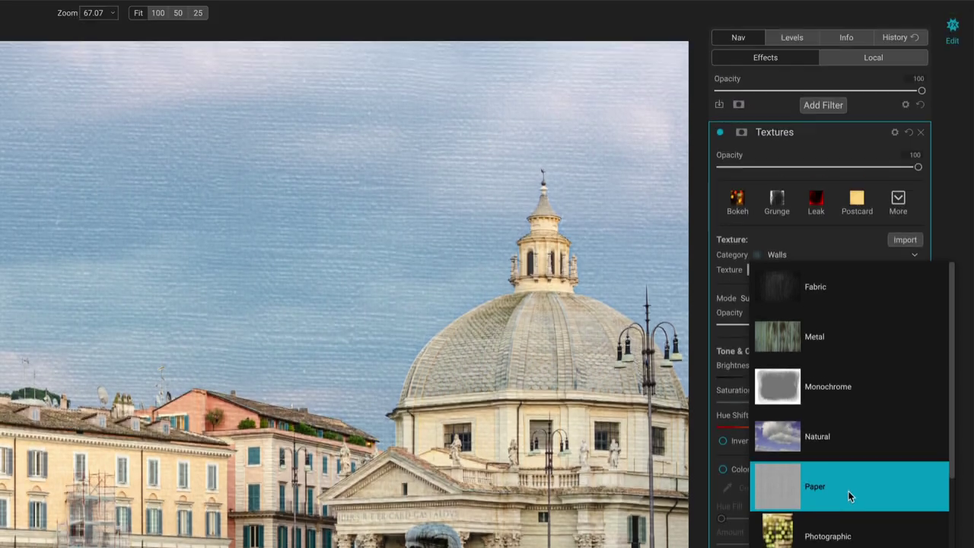
Choose the Paper category and pick its Postcard texture.
{"action": "left_click", "coordinate": [848, 266]}
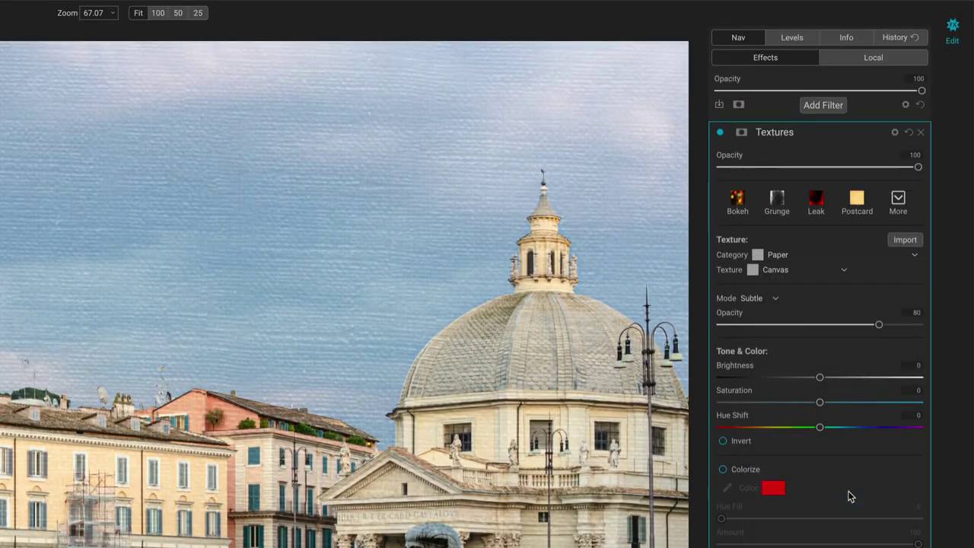
{"action": "left_click", "coordinate": [778, 271]}
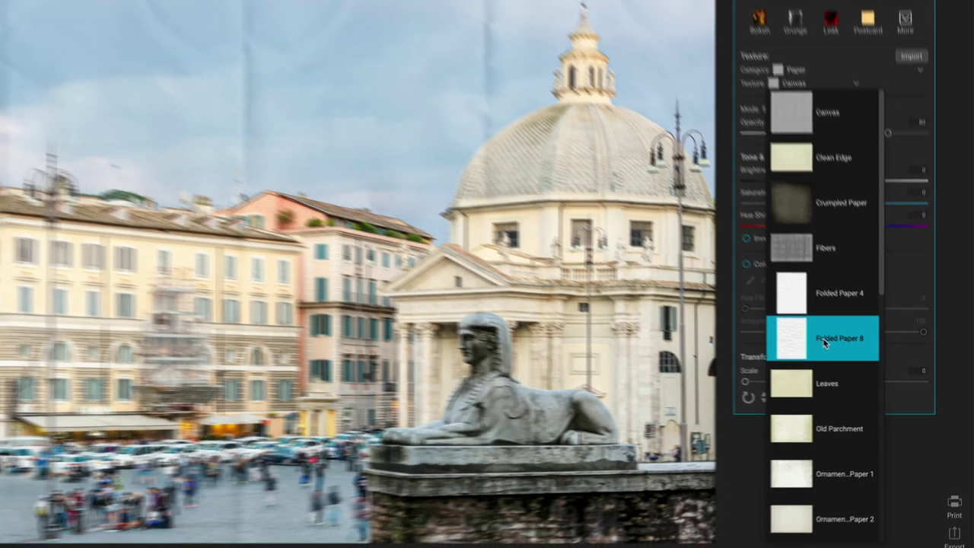
{"action": "scroll", "coordinate": [807, 331], "scroll_direction": "down", "scroll_amount": 1}
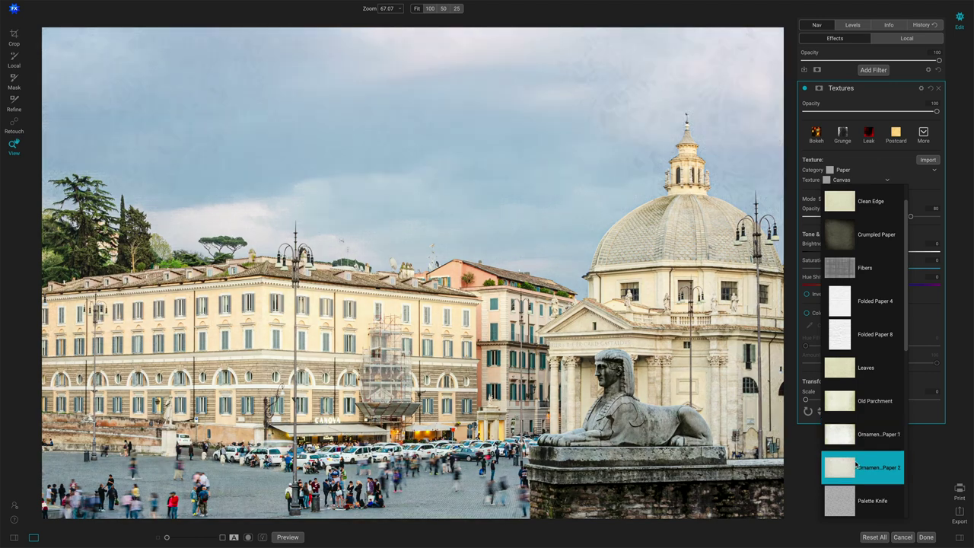
{"action": "scroll", "coordinate": [855, 466], "scroll_direction": "down", "scroll_amount": 5}
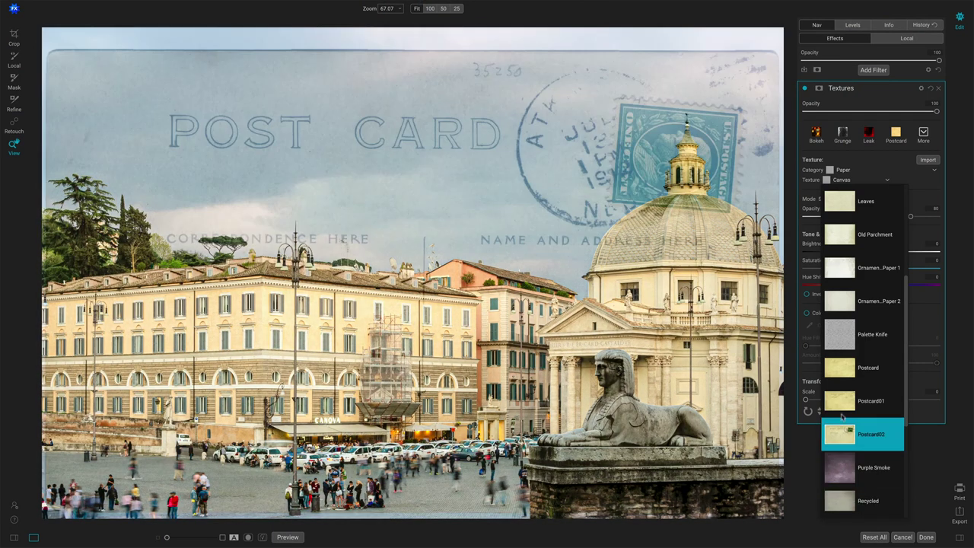
{"action": "left_click", "coordinate": [843, 371]}
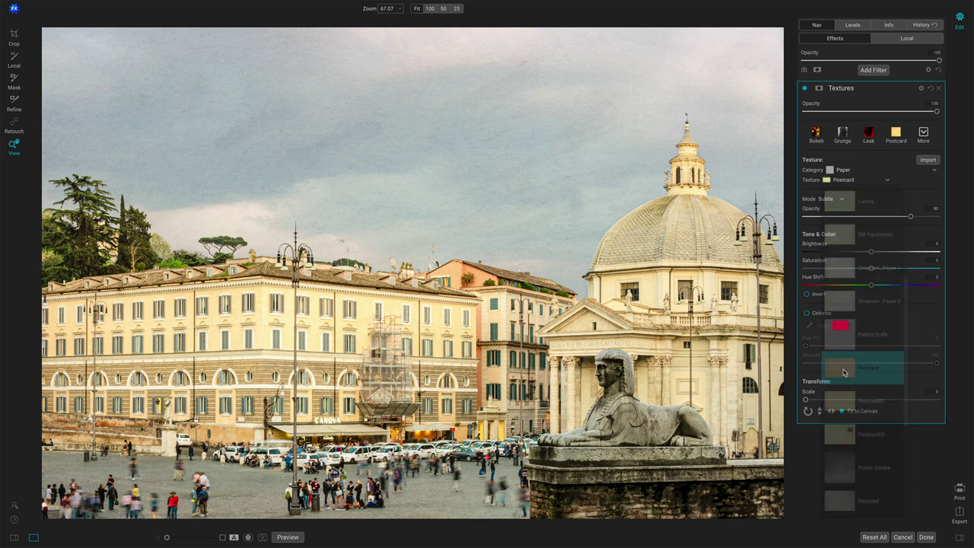
Compare the photo with the Textures filter off and on, and adjust the filter's overall opacity.
{"action": "left_click", "coordinate": [805, 89]}
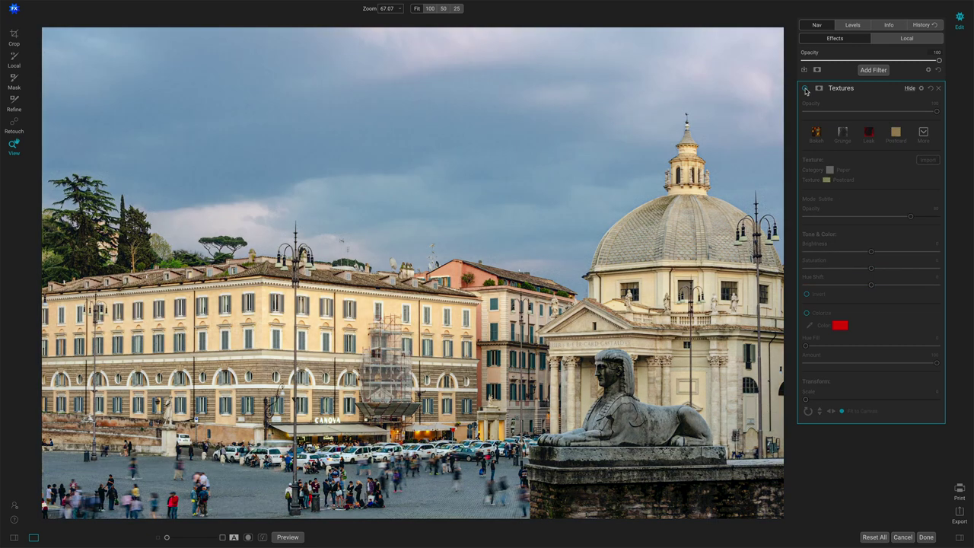
{"action": "left_click", "coordinate": [805, 88]}
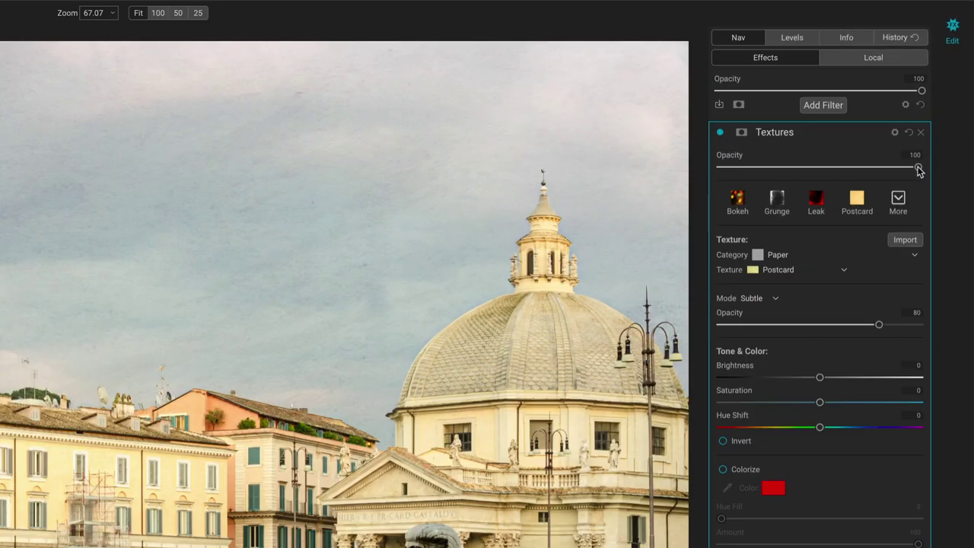
{"action": "left_click_drag", "start_coordinate": [935, 111], "coordinate": [911, 115]}
{"action": "left_click_drag", "start_coordinate": [882, 173], "coordinate": [928, 174]}
Set the texture blend mode to Normal and lower the texture opacity to 50.
{"action": "left_click", "coordinate": [775, 300]}
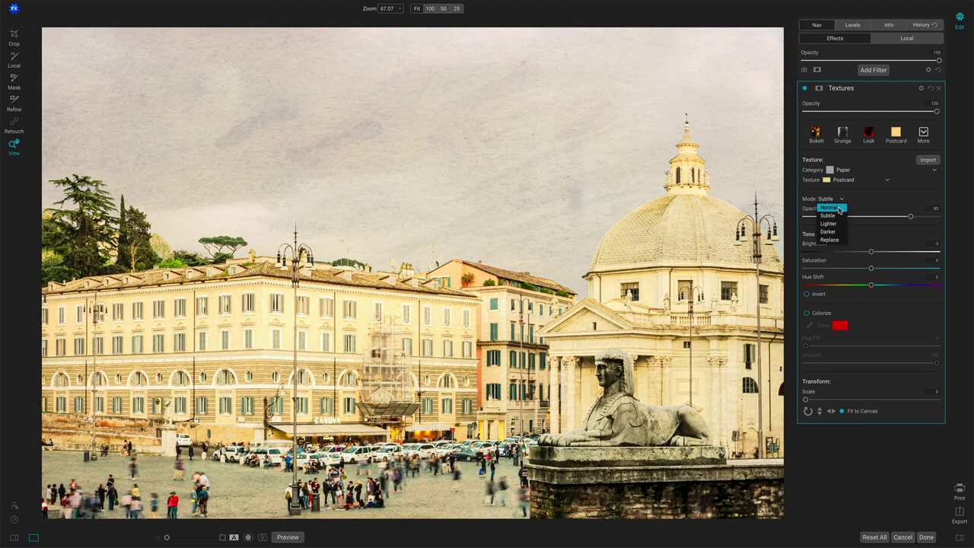
{"action": "left_click", "coordinate": [839, 210]}
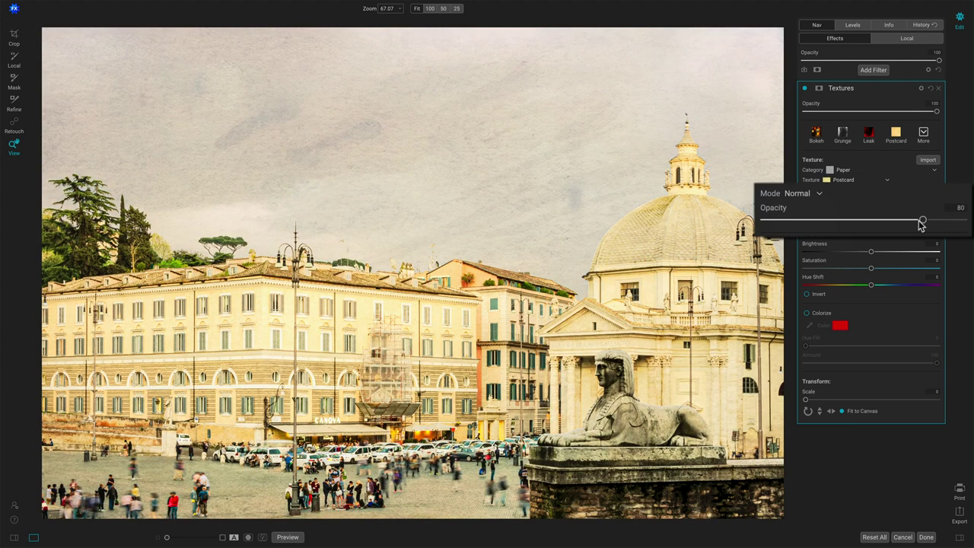
{"action": "left_click_drag", "start_coordinate": [910, 216], "coordinate": [865, 231]}
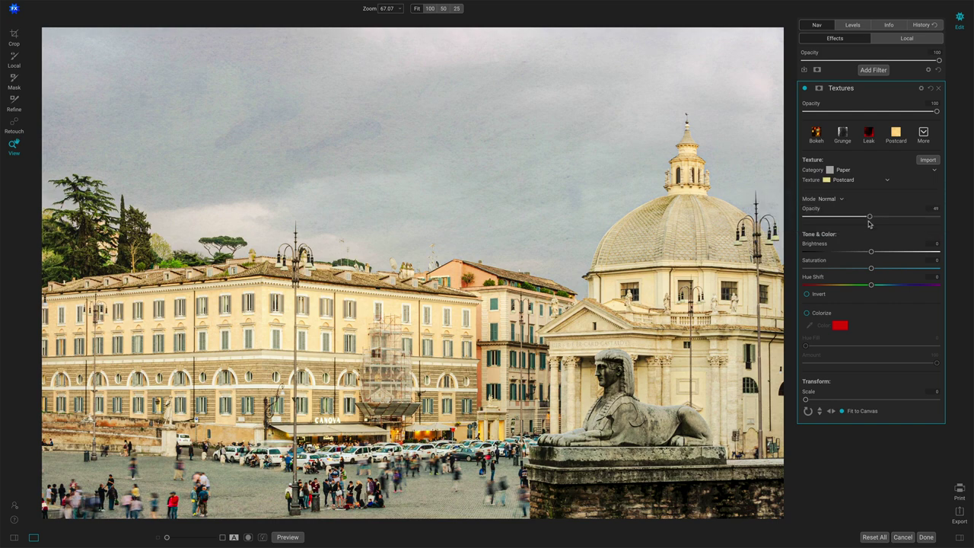
{"action": "left_click", "coordinate": [840, 201]}
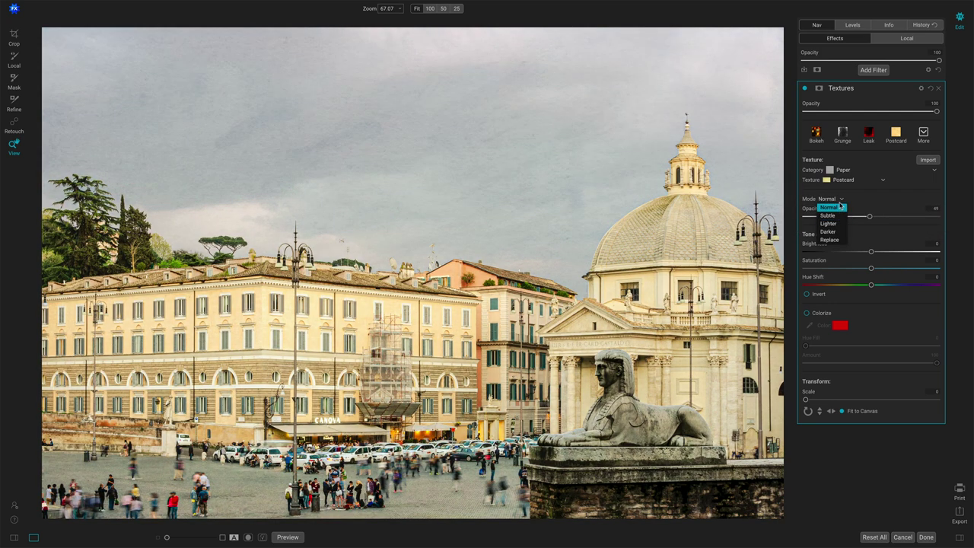
{"action": "left_click", "coordinate": [830, 207]}
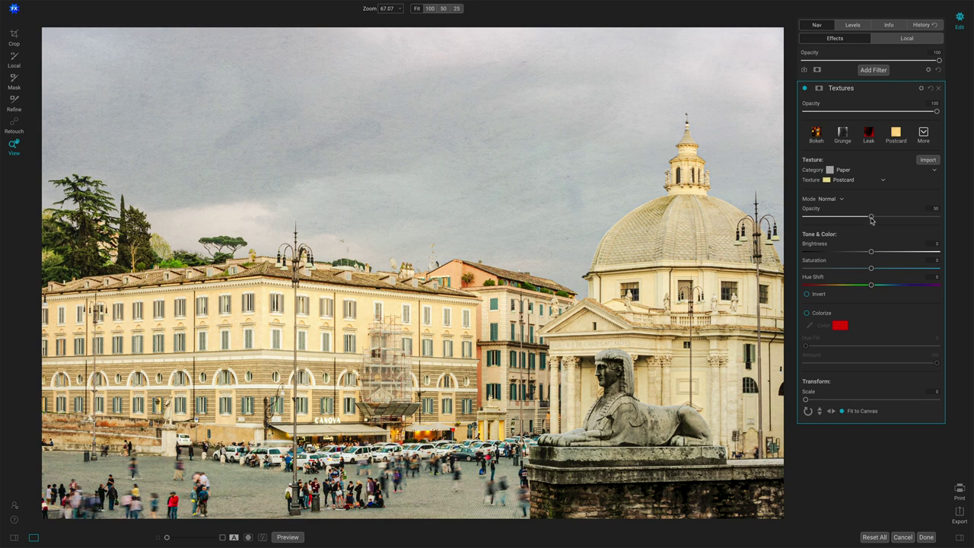
Set texture opacity to 100 and brightness to -28, comparing on/off and trying more saturation.
{"action": "left_click_drag", "start_coordinate": [871, 219], "coordinate": [950, 222]}
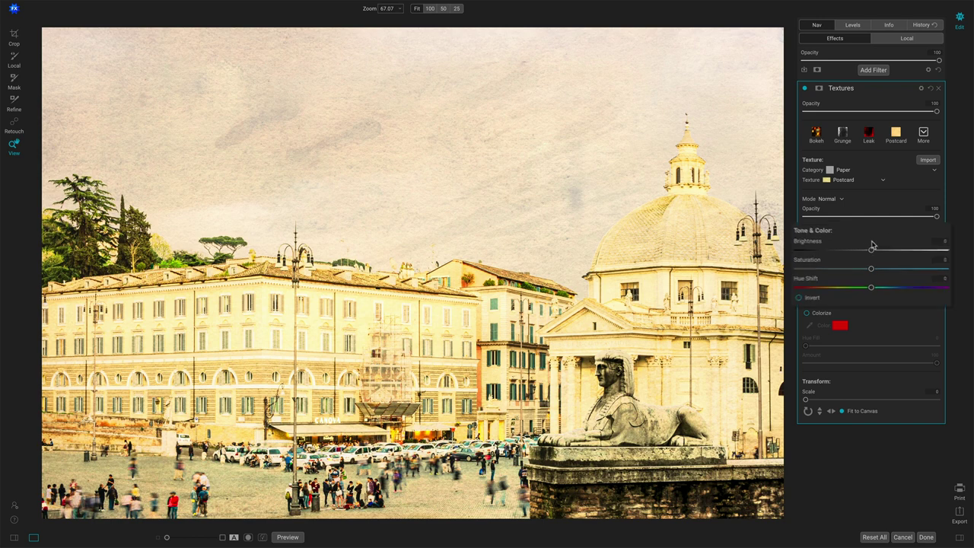
{"action": "left_click_drag", "start_coordinate": [864, 247], "coordinate": [814, 254]}
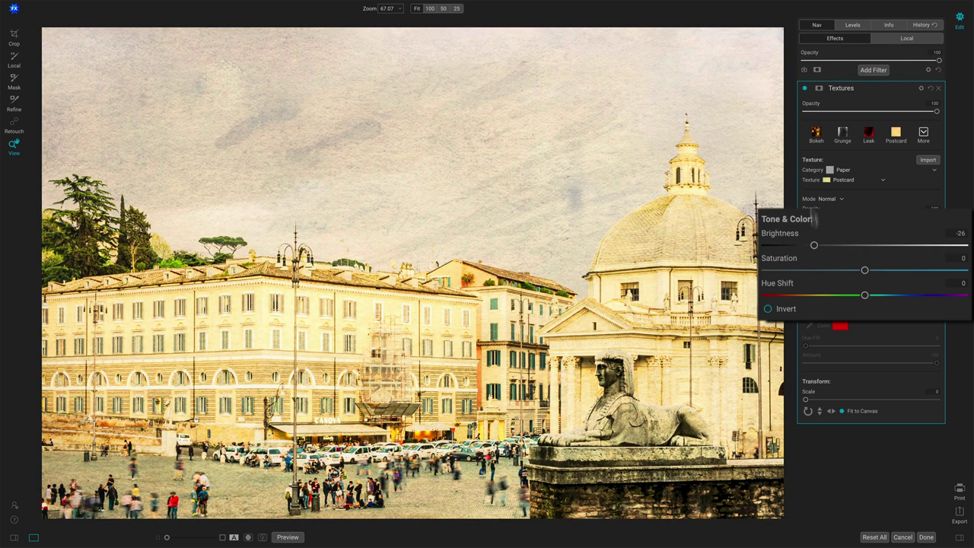
{"action": "left_click", "coordinate": [805, 89]}
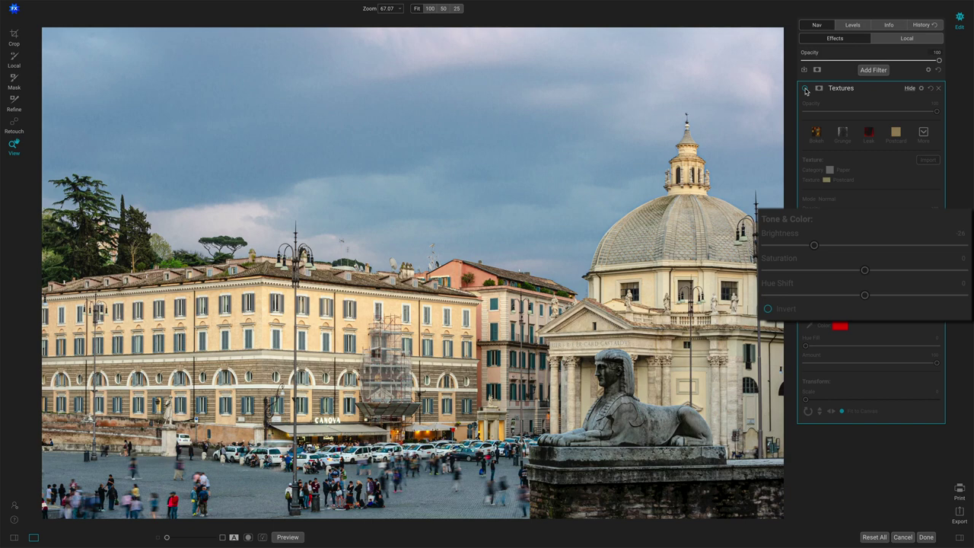
{"action": "left_click", "coordinate": [805, 89]}
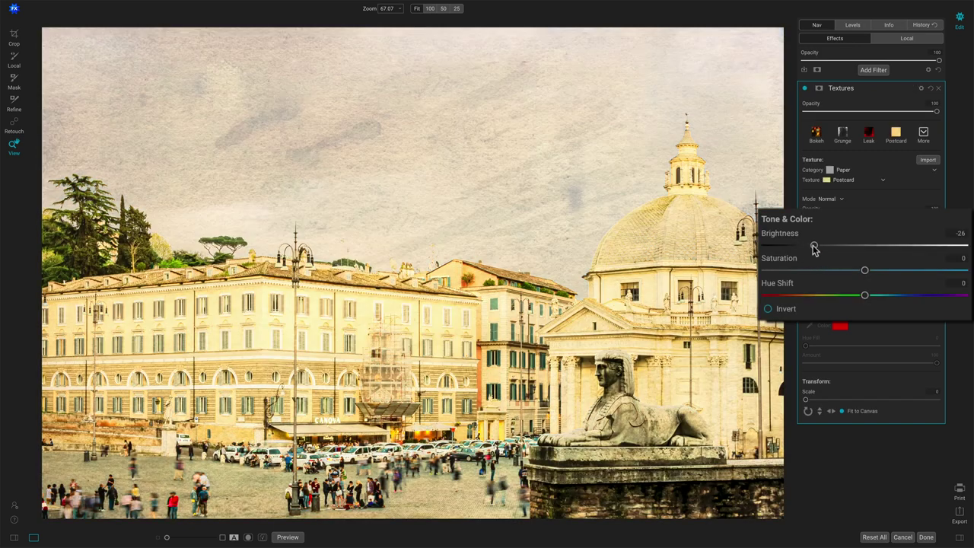
{"action": "mouse_move", "coordinate": [813, 245]}
{"action": "left_mouse_down"}
{"action": "mouse_move", "coordinate": [958, 254]}
{"action": "mouse_move", "coordinate": [809, 251]}
{"action": "left_mouse_up"}
{"action": "left_click_drag", "start_coordinate": [864, 274], "coordinate": [860, 298]}
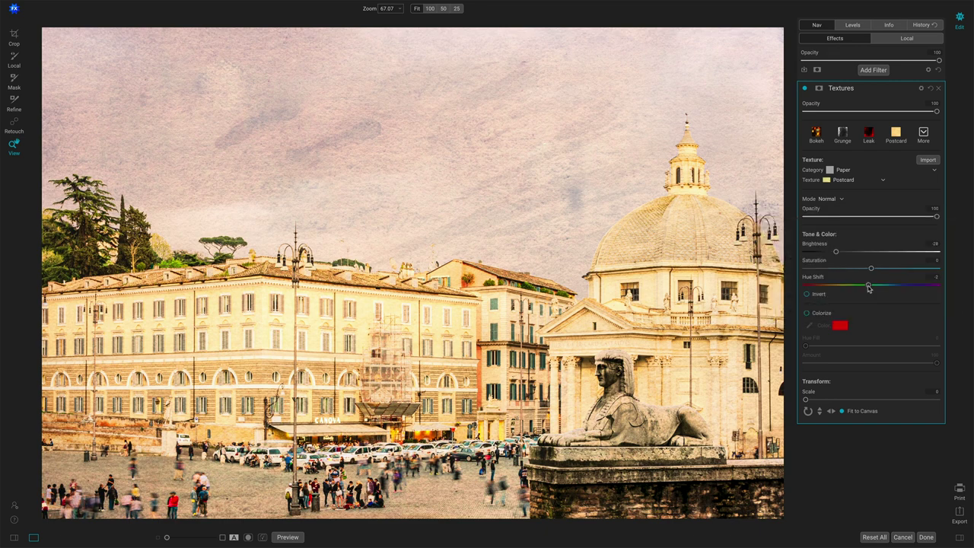
Keep Postcard as the texture and try a pink hue shift, full desaturation and brighter tone.
{"action": "left_click", "coordinate": [846, 184]}
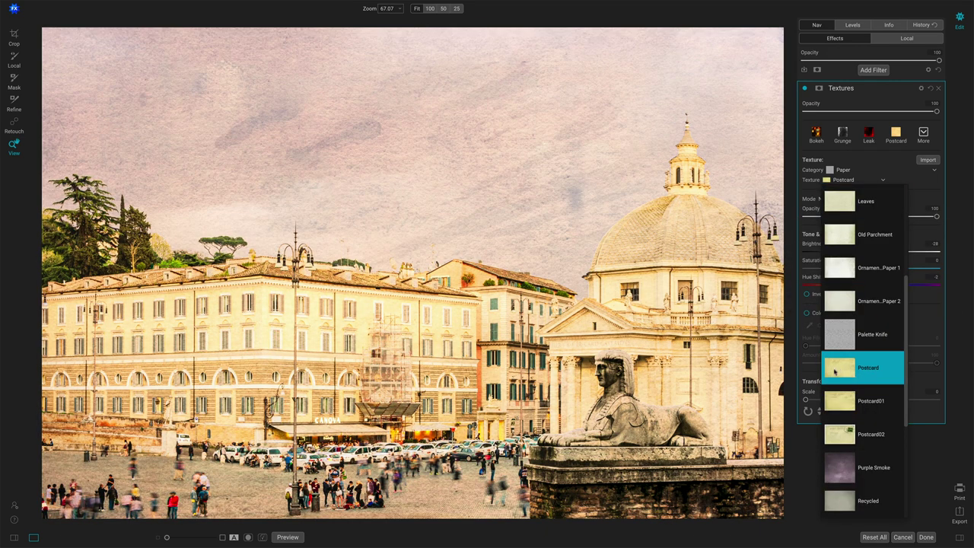
{"action": "left_click", "coordinate": [871, 369]}
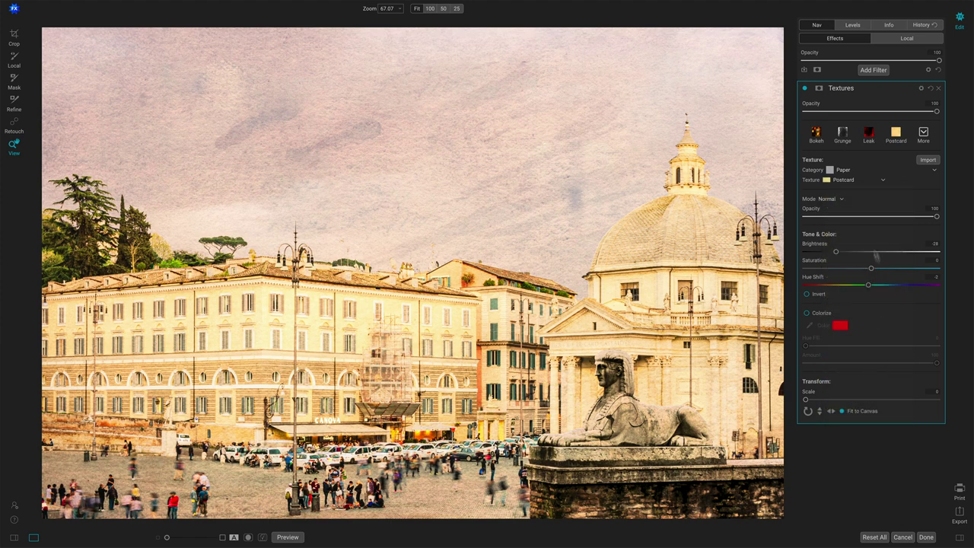
{"action": "mouse_move", "coordinate": [865, 282]}
{"action": "left_mouse_down"}
{"action": "mouse_move", "coordinate": [867, 294]}
{"action": "mouse_move", "coordinate": [853, 299]}
{"action": "mouse_move", "coordinate": [872, 297]}
{"action": "mouse_move", "coordinate": [862, 299]}
{"action": "left_mouse_up"}
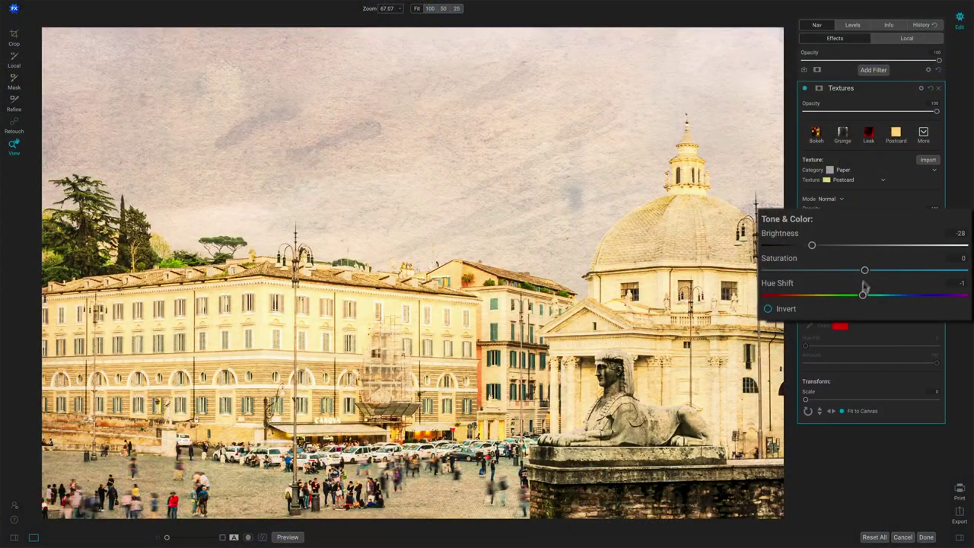
{"action": "left_click_drag", "start_coordinate": [863, 276], "coordinate": [766, 271]}
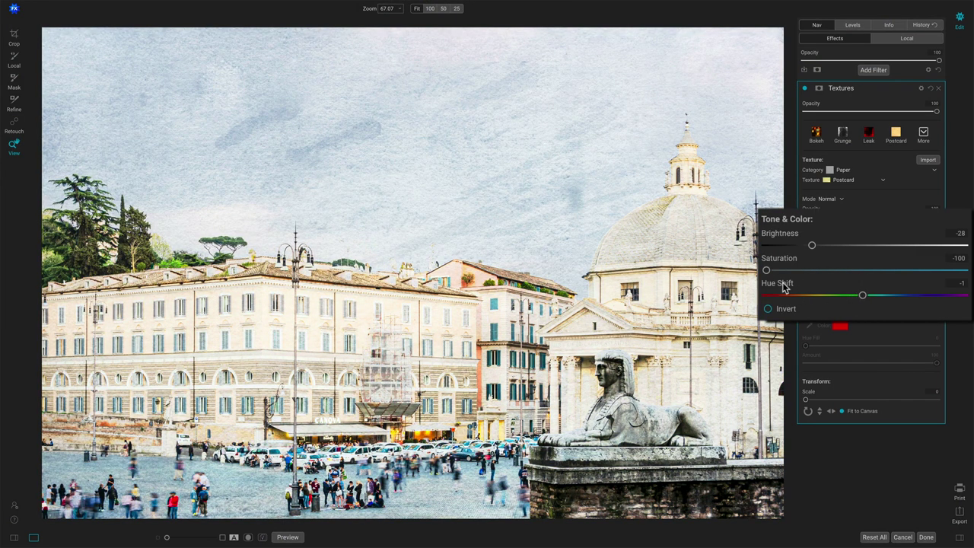
{"action": "left_click_drag", "start_coordinate": [812, 245], "coordinate": [837, 253]}
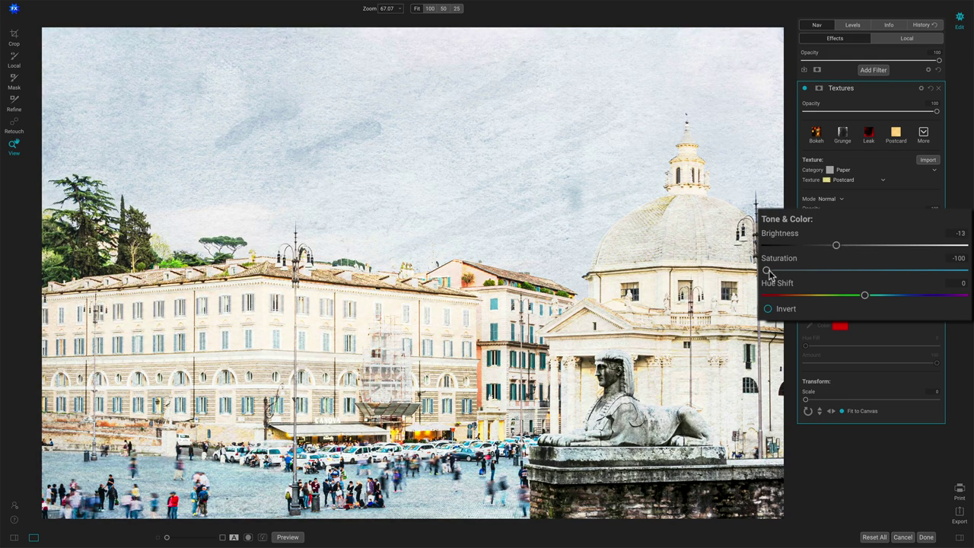
Settle the texture at brightness -13, saturation 0 and hue shift -1, then hide the filter to compare.
{"action": "mouse_move", "coordinate": [767, 272]}
{"action": "left_mouse_down"}
{"action": "mouse_move", "coordinate": [800, 276]}
{"action": "mouse_move", "coordinate": [766, 272]}
{"action": "left_mouse_up"}
{"action": "left_click_drag", "start_coordinate": [766, 272], "coordinate": [828, 276]}
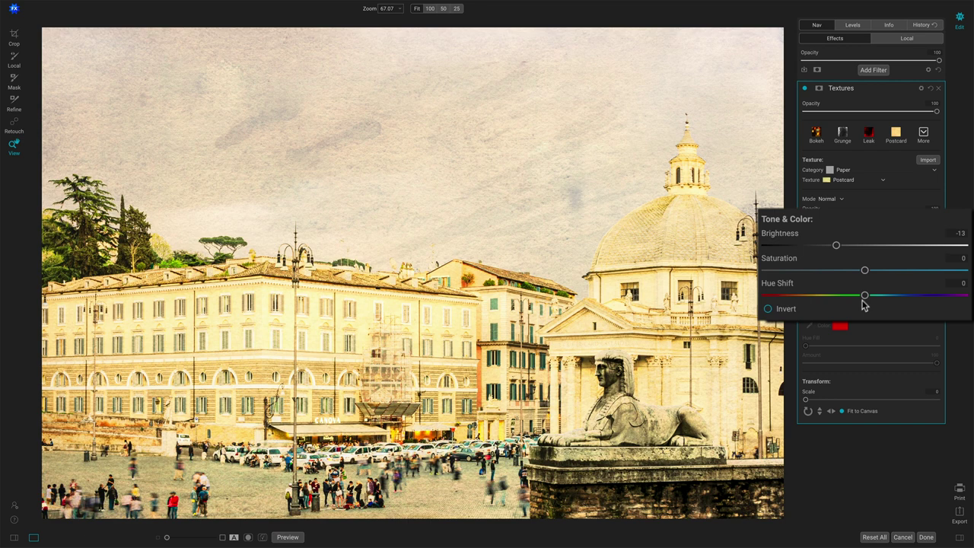
{"action": "left_click_drag", "start_coordinate": [864, 298], "coordinate": [860, 299]}
{"action": "left_click_drag", "start_coordinate": [859, 299], "coordinate": [862, 299]}
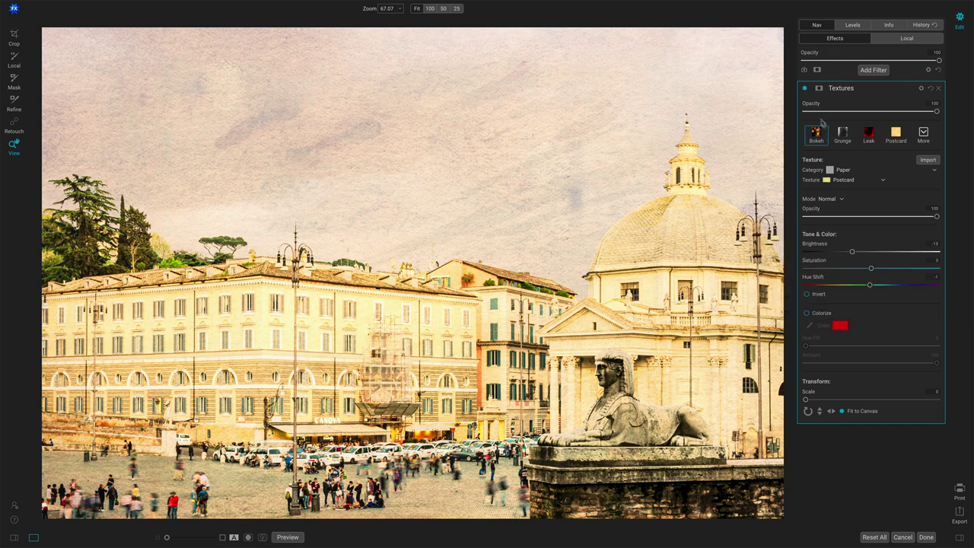
{"action": "left_click", "coordinate": [804, 89]}
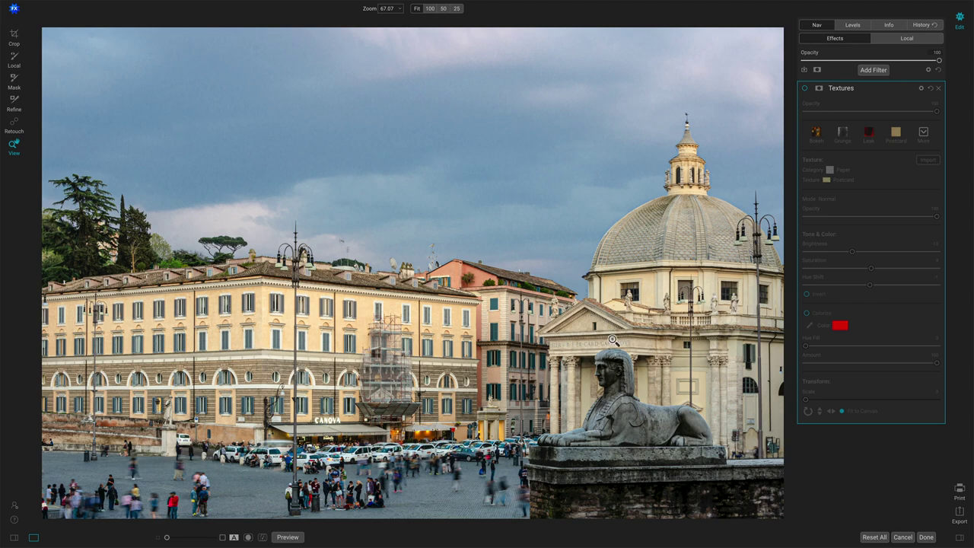
Fade the texture opacity to 49, comparing on/off and trying then removing Invert.
{"action": "left_click", "coordinate": [805, 89]}
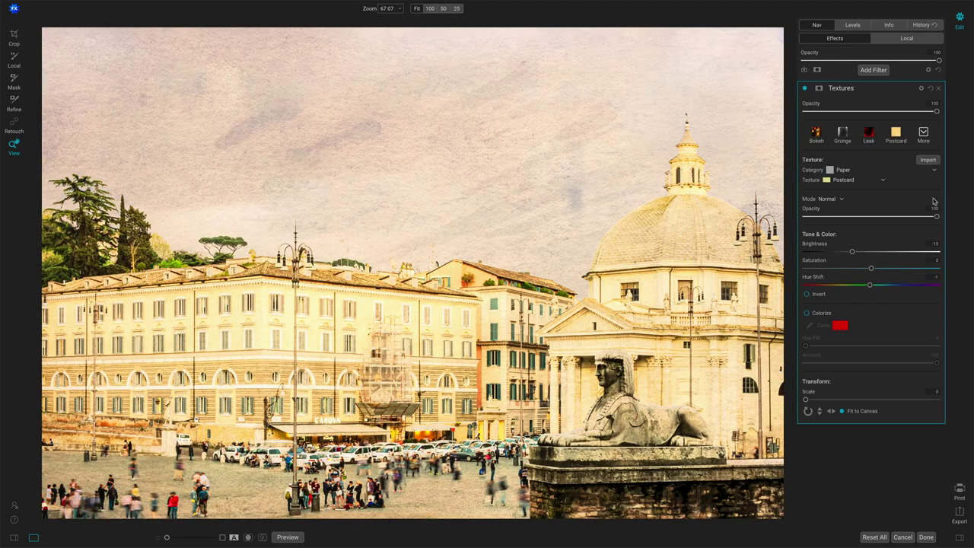
{"action": "left_click_drag", "start_coordinate": [937, 219], "coordinate": [873, 220]}
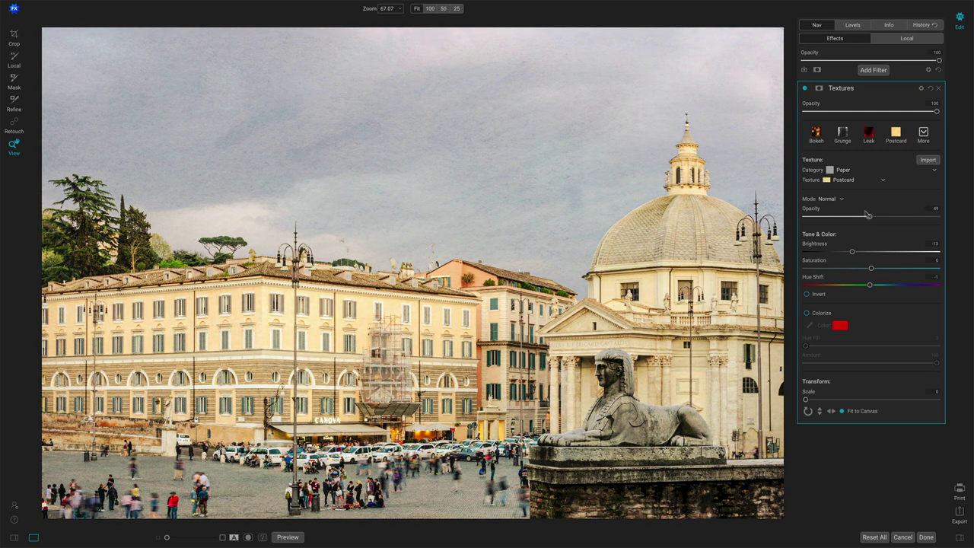
{"action": "left_click", "coordinate": [805, 89]}
{"action": "left_click", "coordinate": [805, 88]}
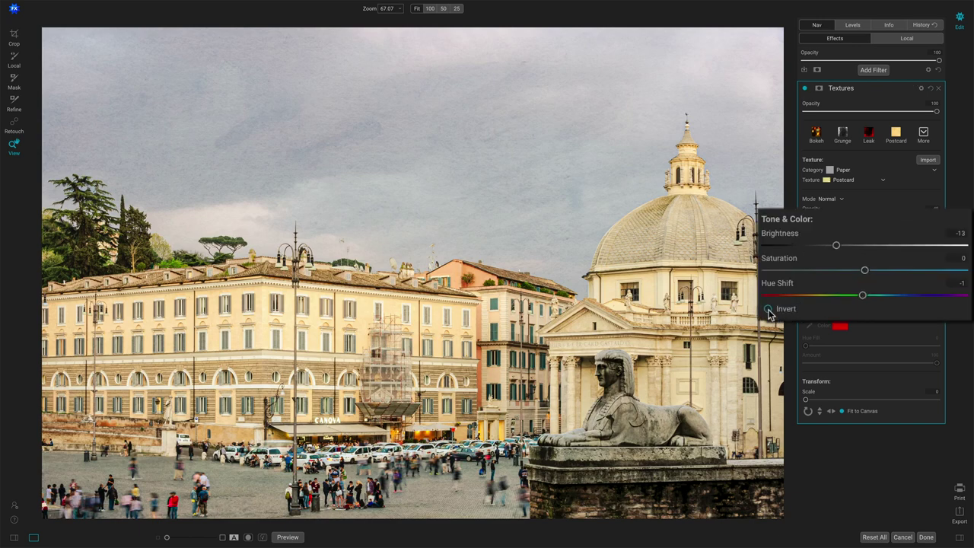
{"action": "left_click", "coordinate": [807, 295]}
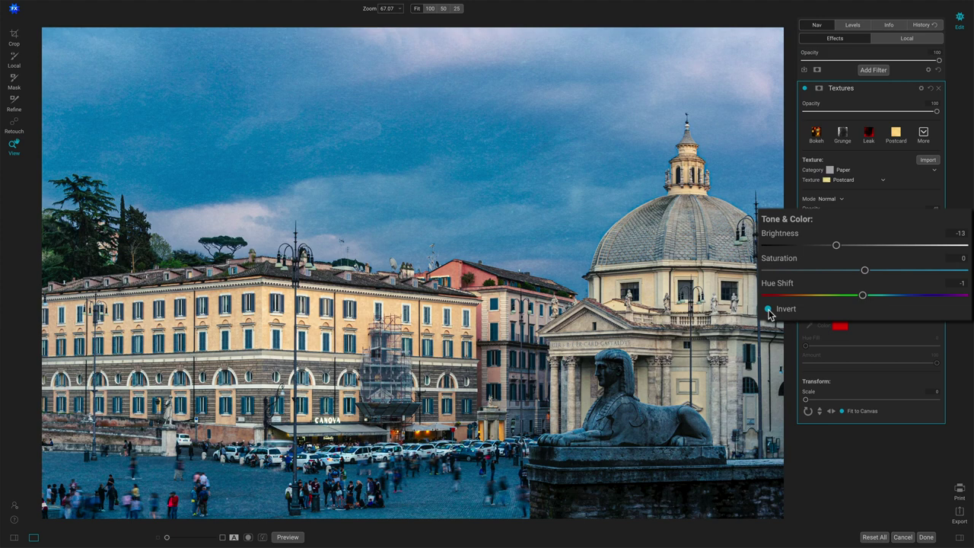
{"action": "left_click", "coordinate": [768, 311]}
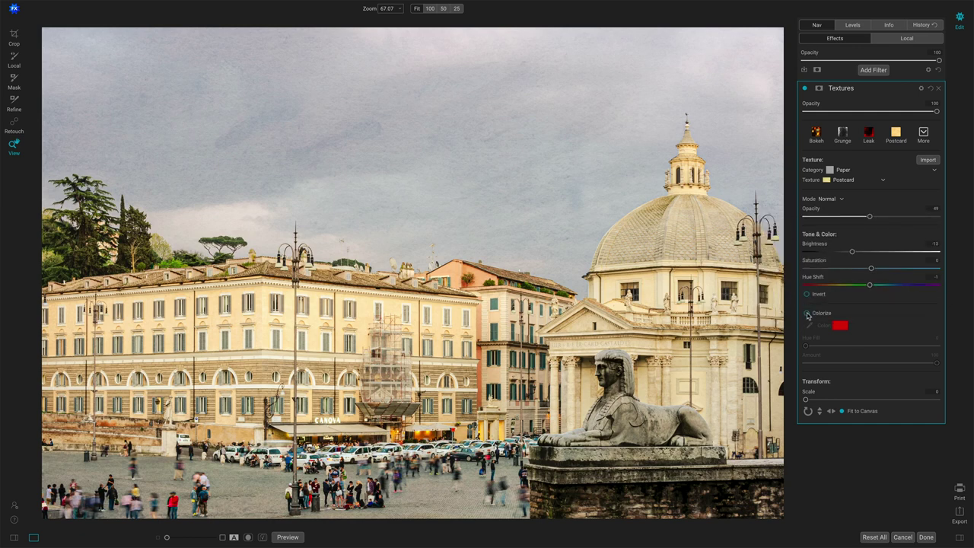
Try Colorize on the texture, reducing its amount and shifting the hue toward blue, then switch it off.
{"action": "left_click", "coordinate": [807, 314]}
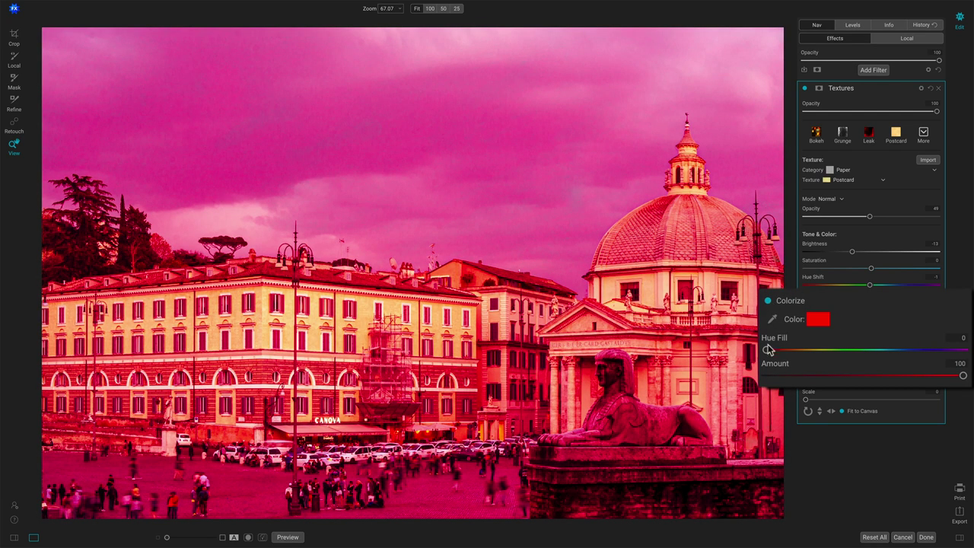
{"action": "left_click_drag", "start_coordinate": [963, 376], "coordinate": [957, 375]}
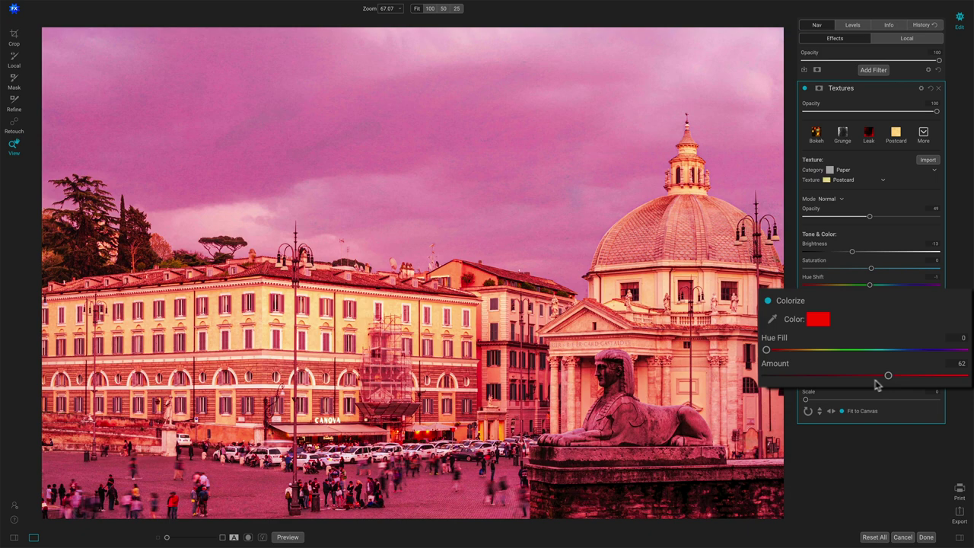
{"action": "left_click_drag", "start_coordinate": [875, 384], "coordinate": [808, 382]}
{"action": "mouse_move", "coordinate": [766, 351]}
{"action": "left_mouse_down"}
{"action": "mouse_move", "coordinate": [903, 352]}
{"action": "mouse_move", "coordinate": [770, 351]}
{"action": "left_mouse_up"}
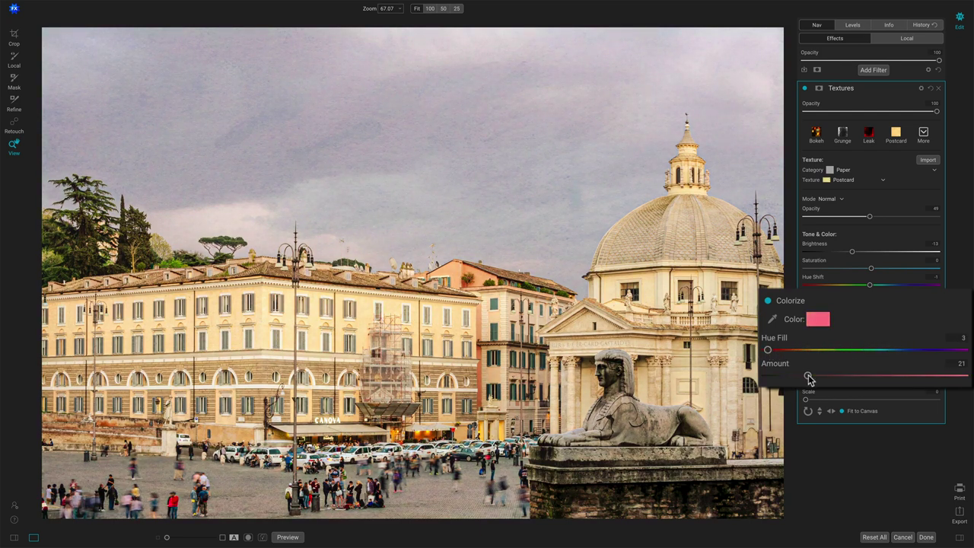
{"action": "mouse_move", "coordinate": [812, 385]}
{"action": "left_mouse_down"}
{"action": "mouse_move", "coordinate": [881, 385]}
{"action": "mouse_move", "coordinate": [804, 380]}
{"action": "mouse_move", "coordinate": [831, 388]}
{"action": "left_mouse_up"}
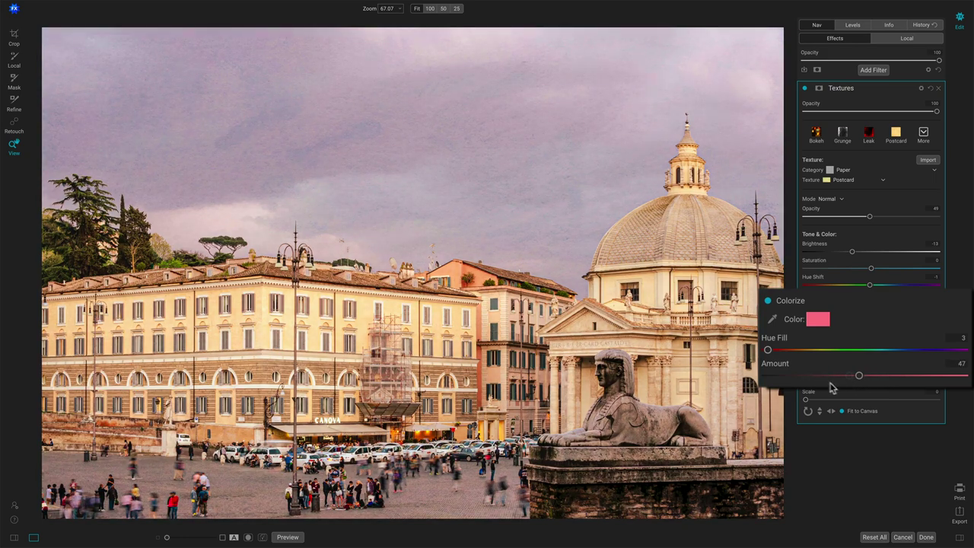
{"action": "left_click", "coordinate": [768, 301]}
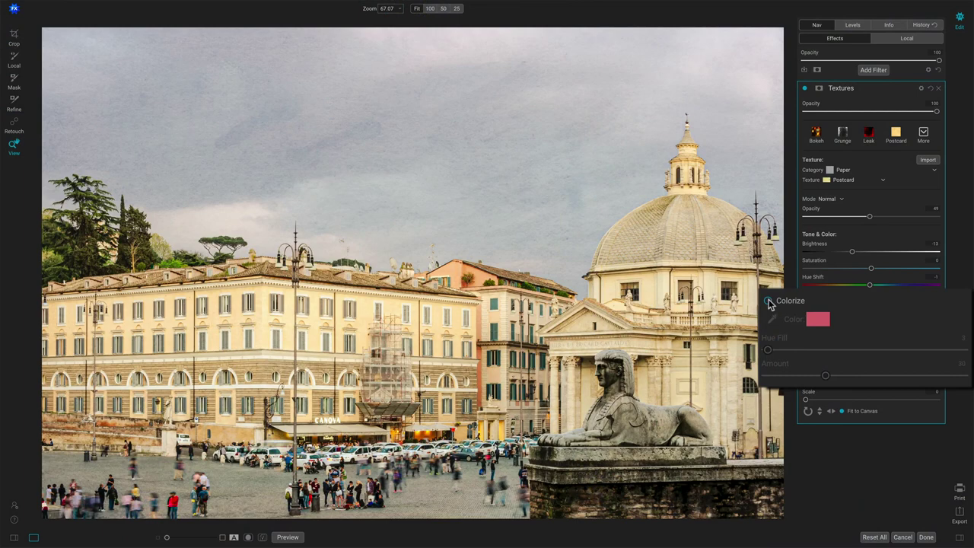
Retry Colorize with a tint sampled from the photo, then turn Colorize off for good.
{"action": "left_click", "coordinate": [768, 302]}
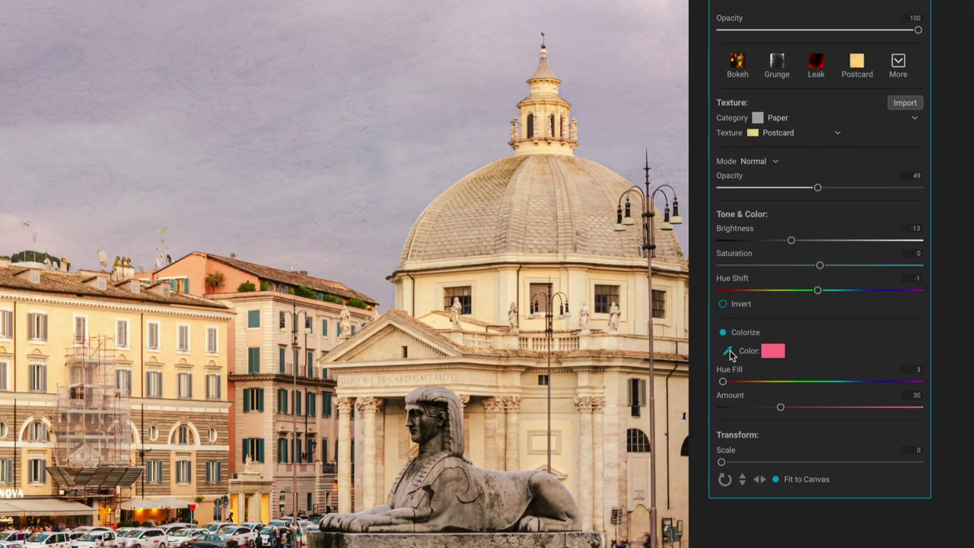
{"action": "left_click", "coordinate": [487, 292]}
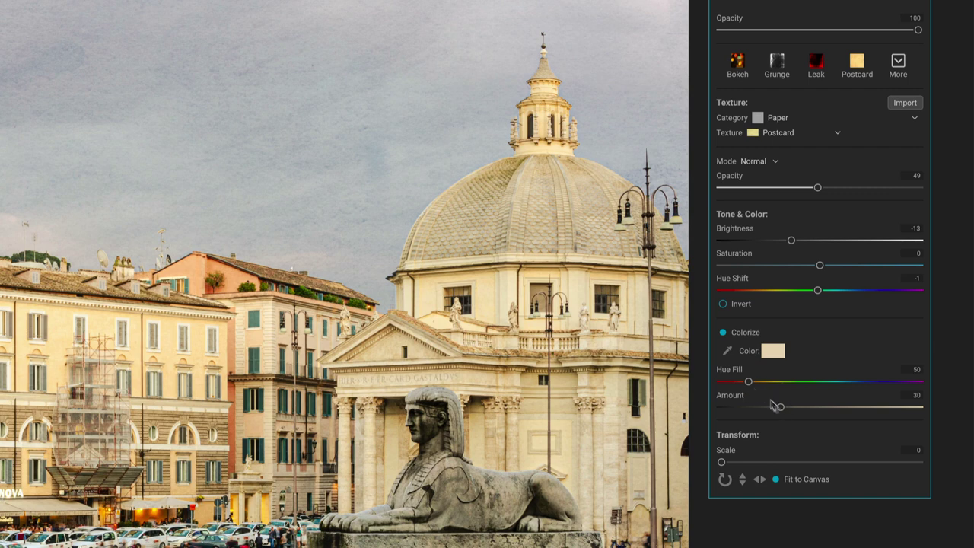
{"action": "mouse_move", "coordinate": [780, 410]}
{"action": "left_mouse_down"}
{"action": "mouse_move", "coordinate": [880, 409]}
{"action": "mouse_move", "coordinate": [780, 409]}
{"action": "left_mouse_up"}
{"action": "left_click", "coordinate": [723, 332]}
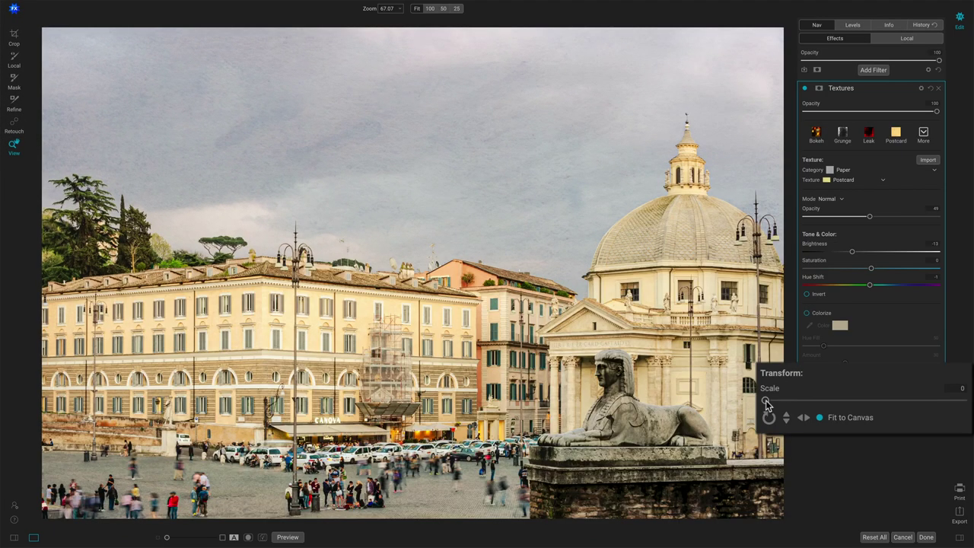
Raise the Postcard texture's Scale to 20 and rotate the texture twice.
{"action": "left_click_drag", "start_coordinate": [765, 401], "coordinate": [805, 400]}
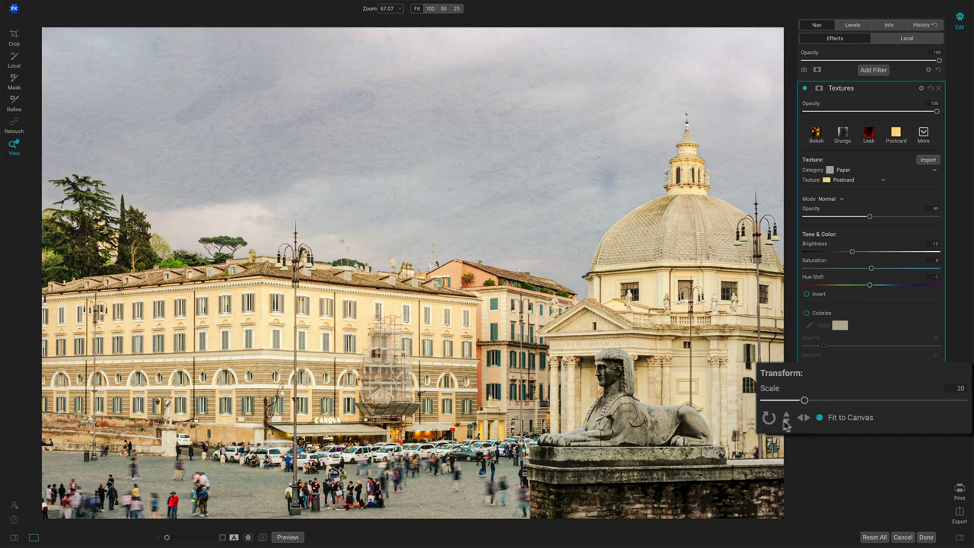
{"action": "left_click", "coordinate": [767, 419]}
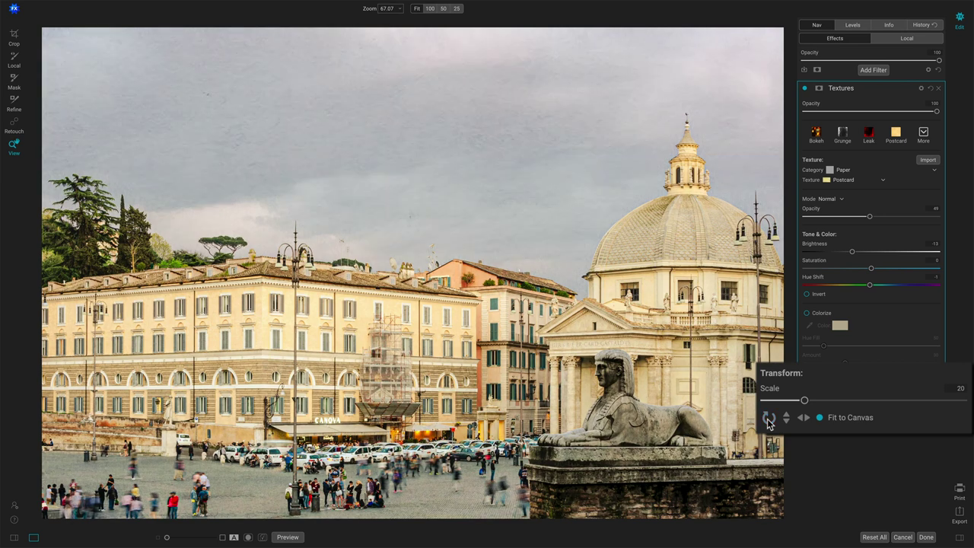
{"action": "left_click", "coordinate": [768, 419]}
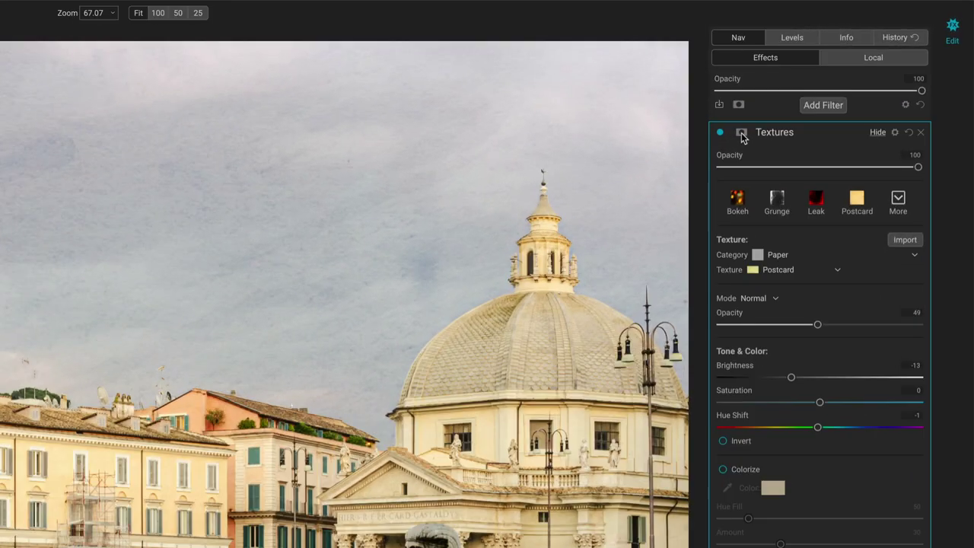
Add a gradient mask at 53 opacity to the texture, then nudge its Scale to 19.
{"action": "left_click", "coordinate": [818, 88]}
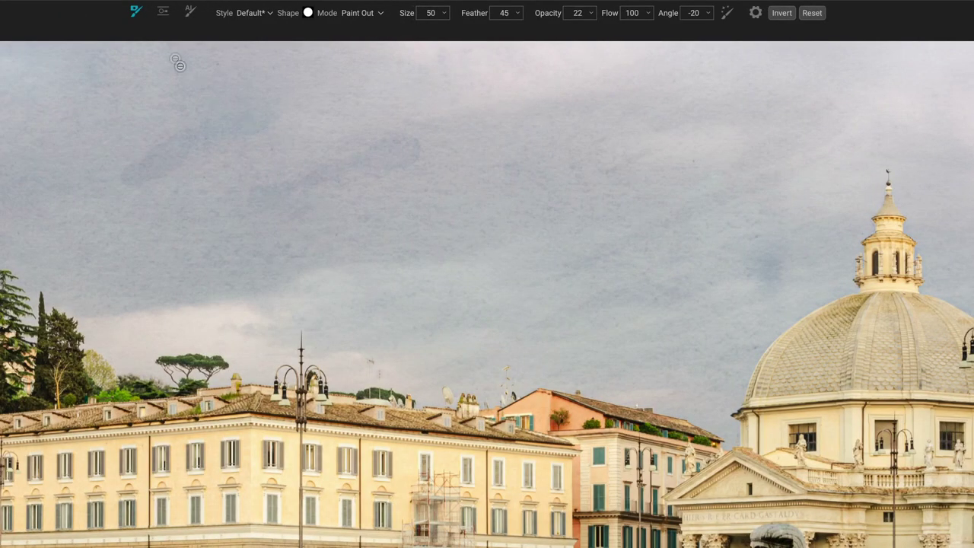
{"action": "left_click", "coordinate": [163, 15]}
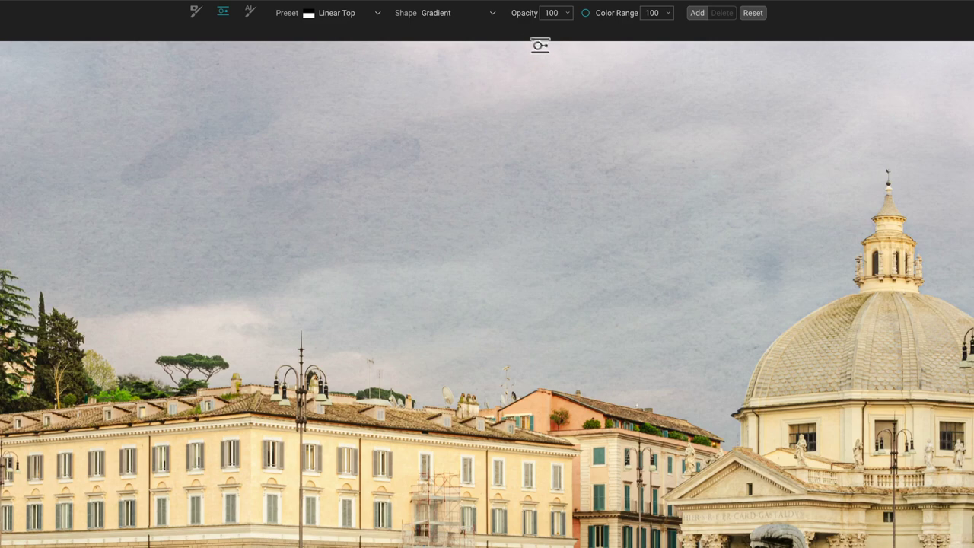
{"action": "left_click_drag", "start_coordinate": [534, 20], "coordinate": [519, 21]}
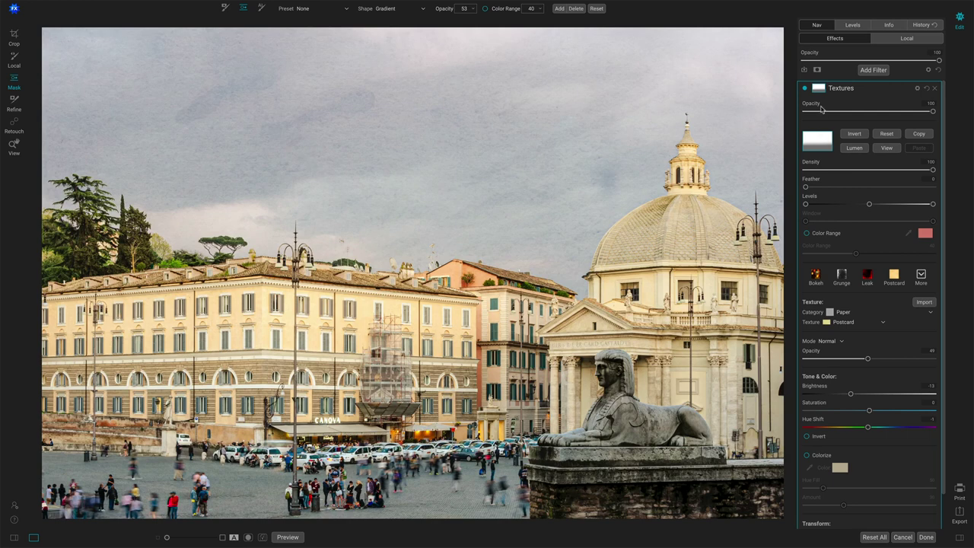
{"action": "left_click", "coordinate": [819, 91]}
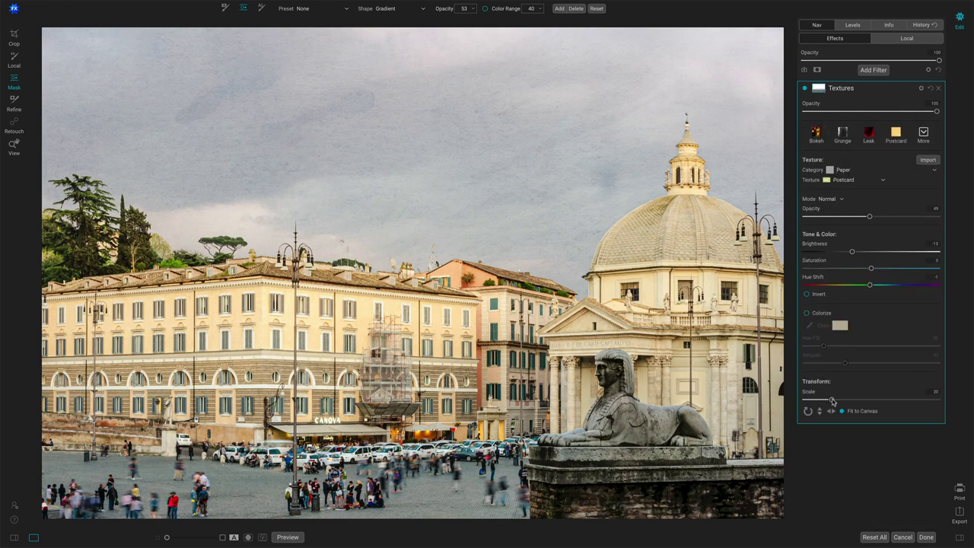
{"action": "mouse_move", "coordinate": [829, 401]}
{"action": "left_mouse_down"}
{"action": "mouse_move", "coordinate": [843, 400]}
{"action": "mouse_move", "coordinate": [833, 400]}
{"action": "left_mouse_up"}
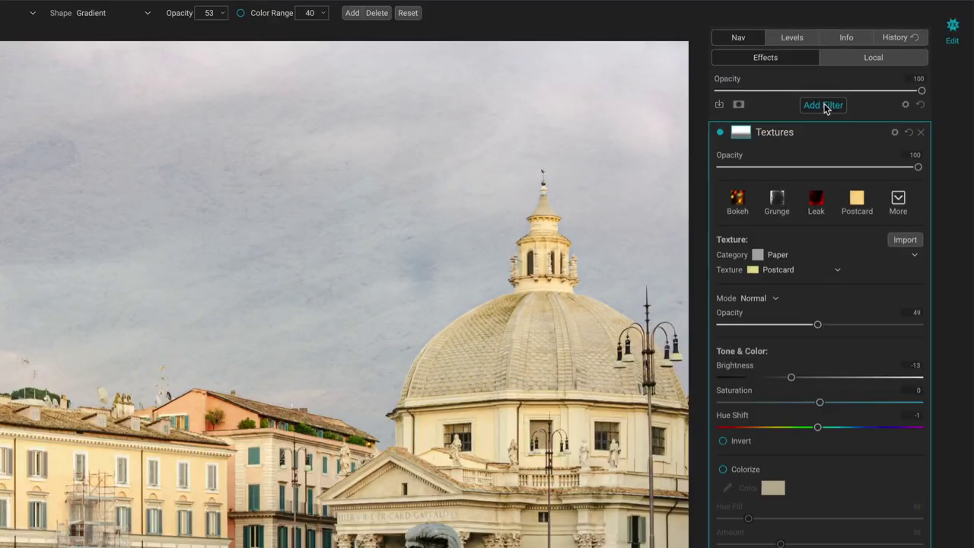
Add a second Textures filter using the Grunge Vignette texture.
{"action": "left_click", "coordinate": [872, 70]}
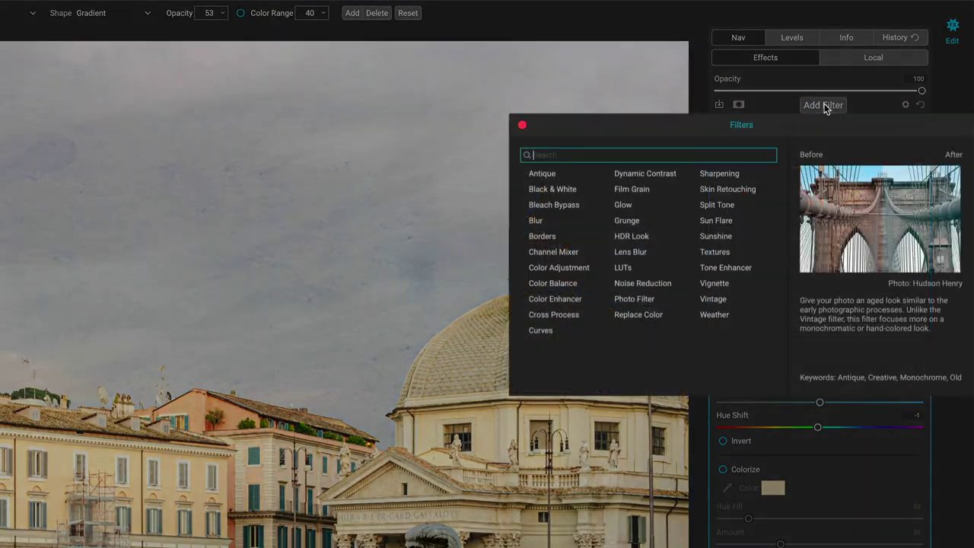
{"action": "left_click", "coordinate": [725, 253]}
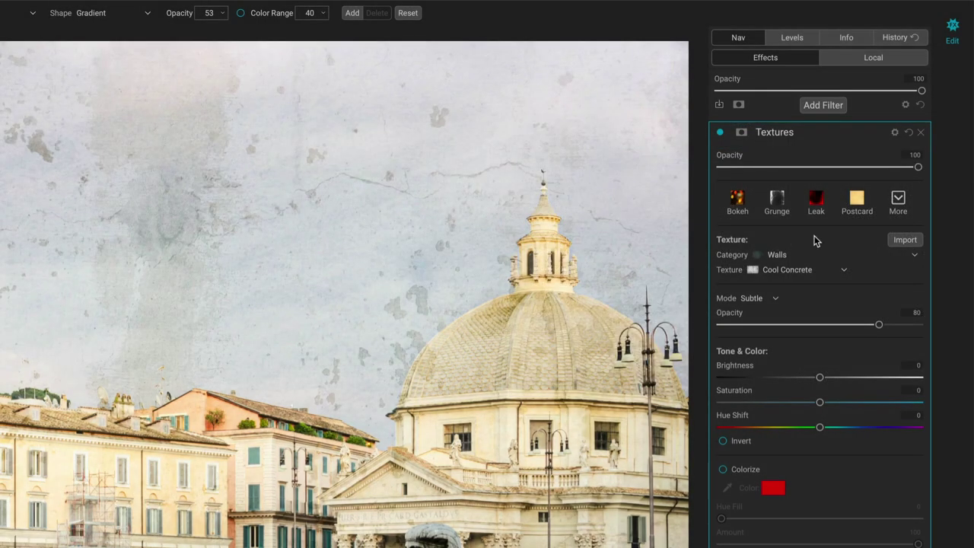
{"action": "left_click", "coordinate": [898, 199]}
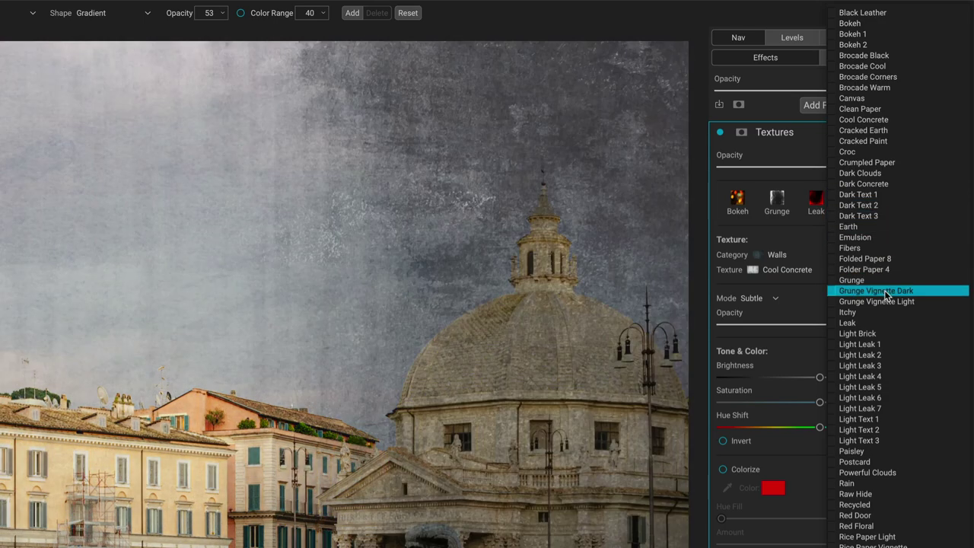
{"action": "left_click", "coordinate": [884, 295]}
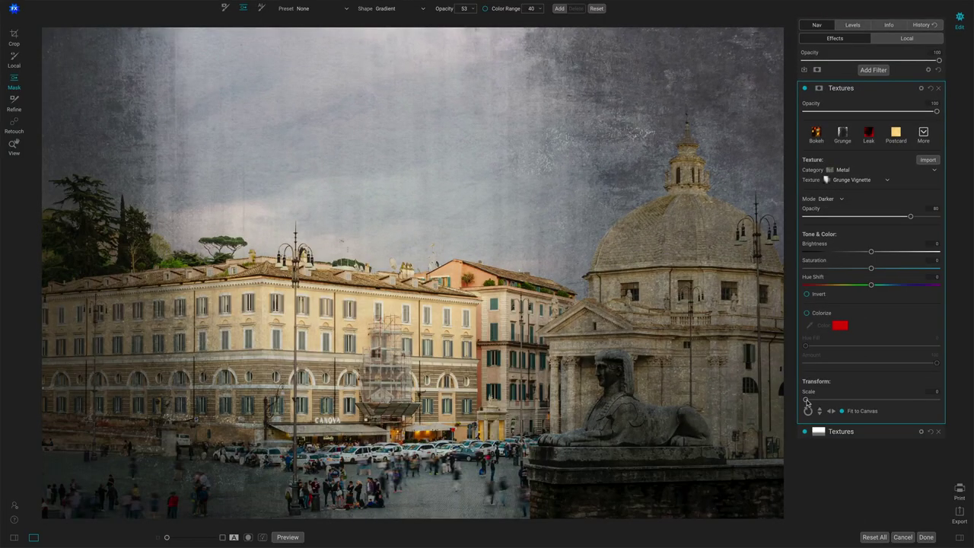
Rotate the grunge texture so its dark area sits in the top-left sky, and set Scale to 73.
{"action": "left_click_drag", "start_coordinate": [806, 401], "coordinate": [870, 398]}
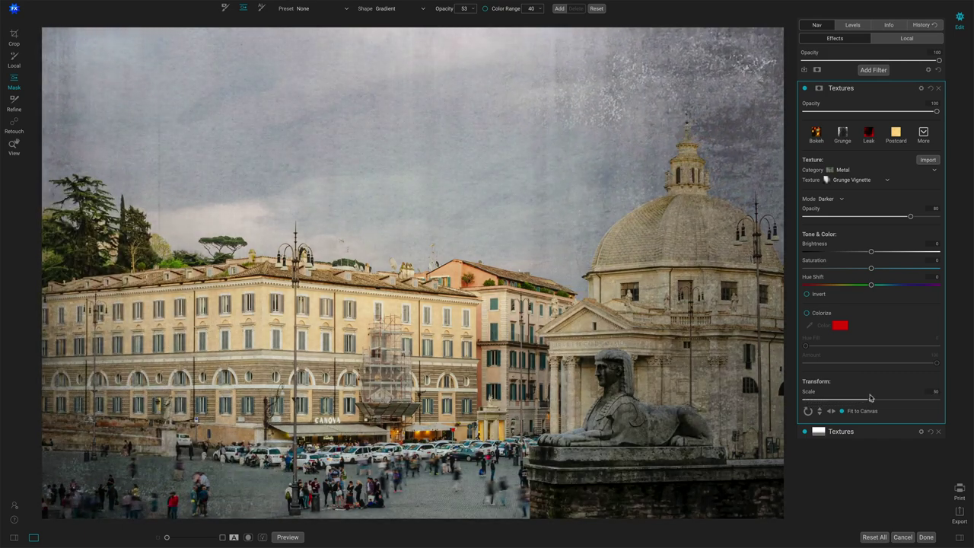
{"action": "left_click", "coordinate": [807, 411]}
{"action": "left_click", "coordinate": [808, 412]}
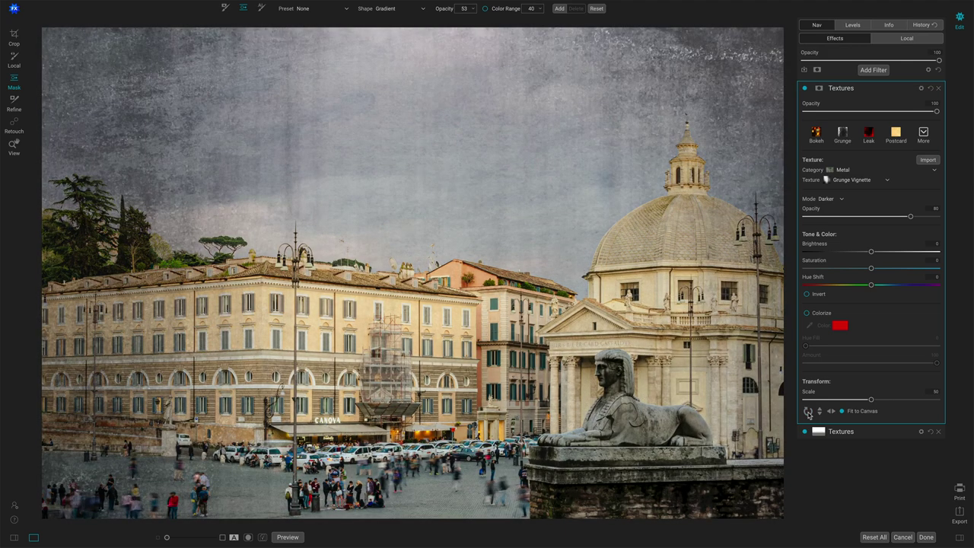
{"action": "left_click", "coordinate": [808, 412]}
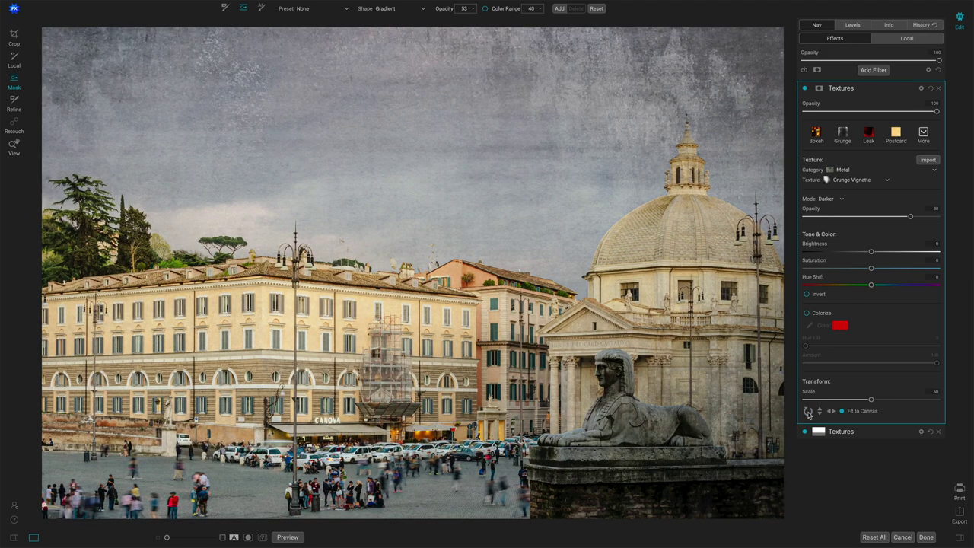
{"action": "left_click", "coordinate": [808, 412]}
{"action": "left_click_drag", "start_coordinate": [866, 401], "coordinate": [804, 401]}
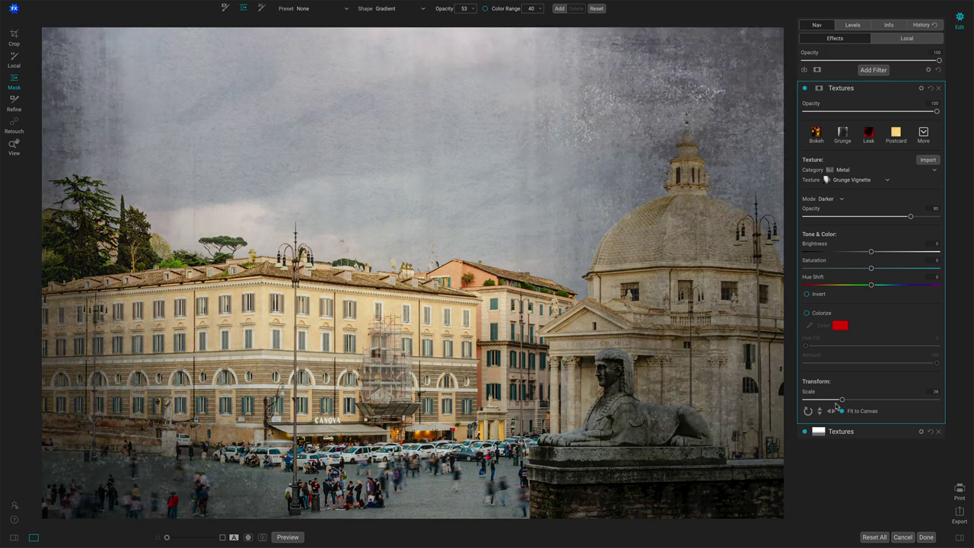
{"action": "left_click", "coordinate": [808, 412]}
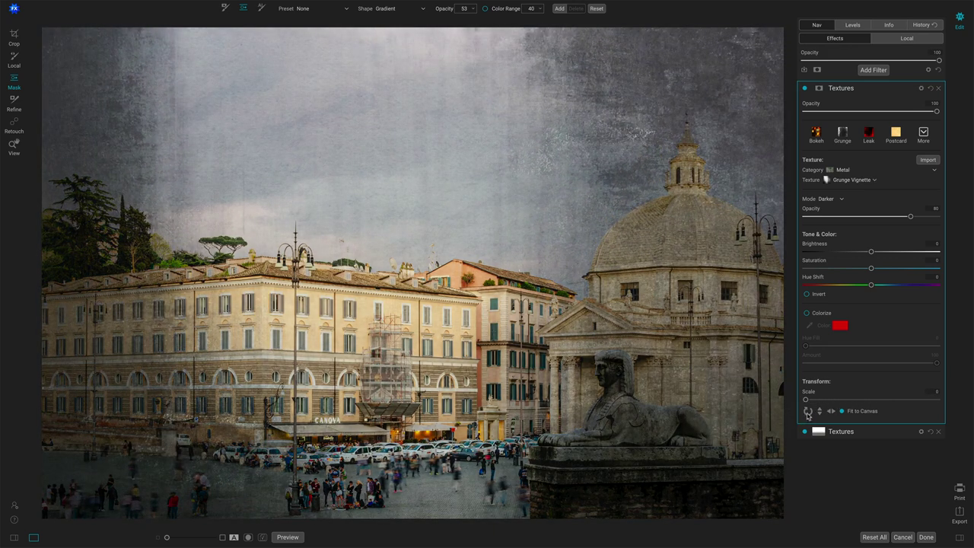
{"action": "left_click", "coordinate": [808, 412]}
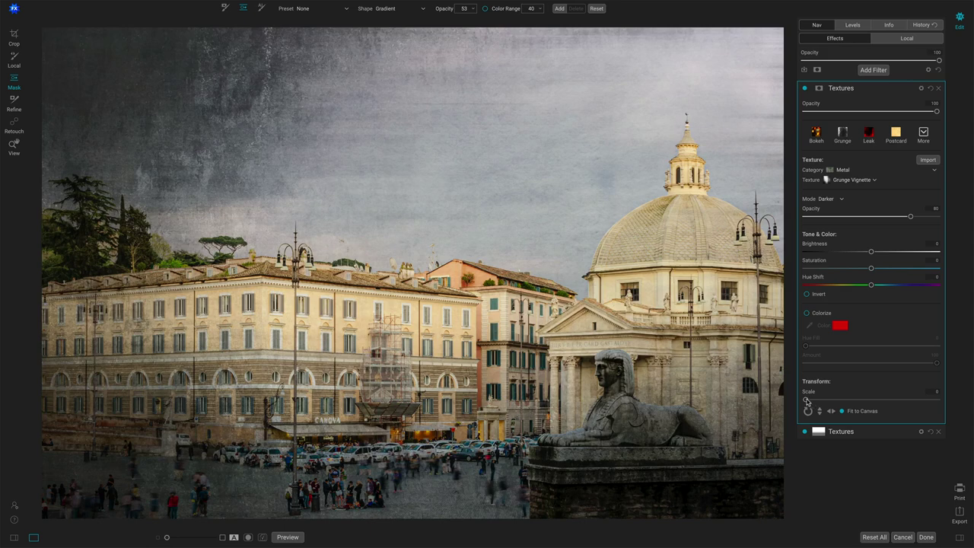
{"action": "left_click_drag", "start_coordinate": [806, 401], "coordinate": [901, 391]}
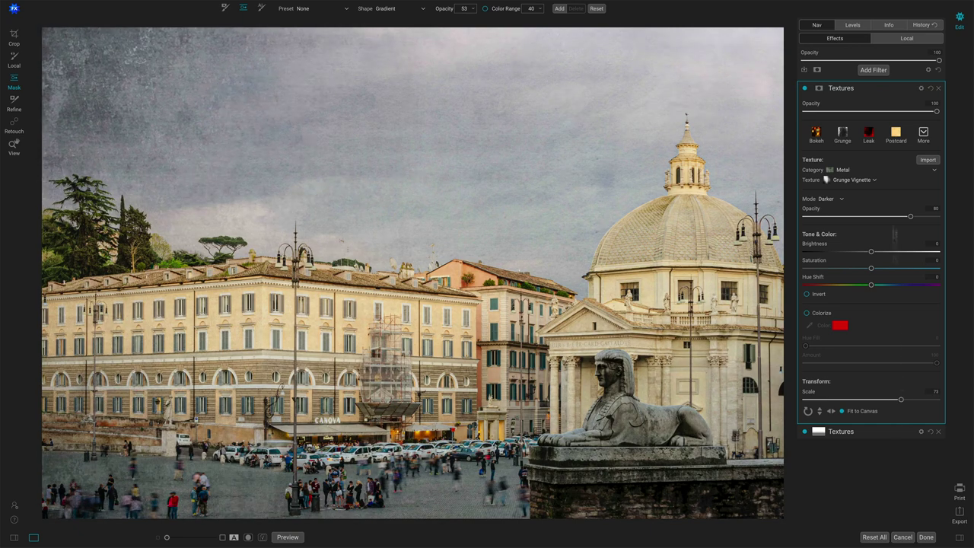
Lower the Grunge Vignette filter's overall opacity to 57 to soften the sky grunge.
{"action": "left_click_drag", "start_coordinate": [928, 114], "coordinate": [856, 114]}
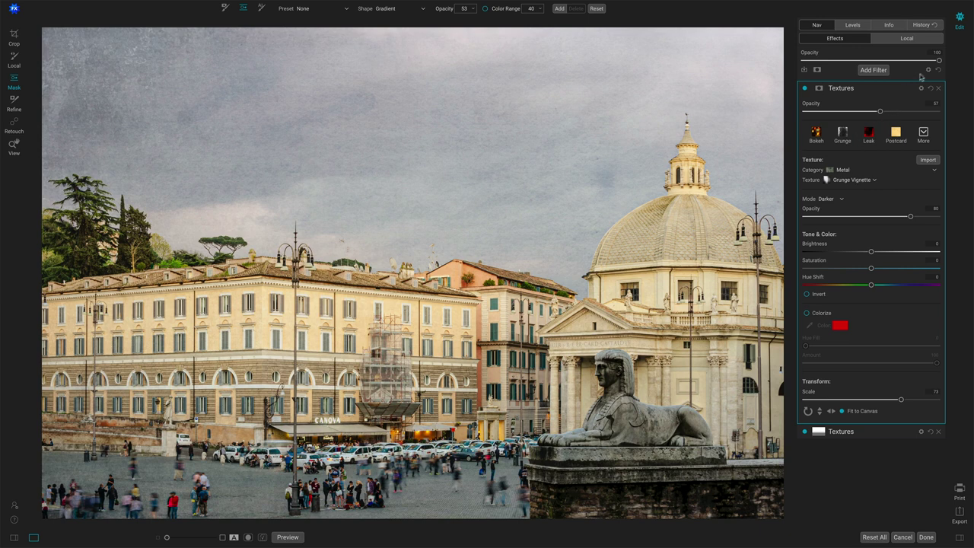
{"action": "left_click_drag", "start_coordinate": [939, 59], "coordinate": [963, 64]}
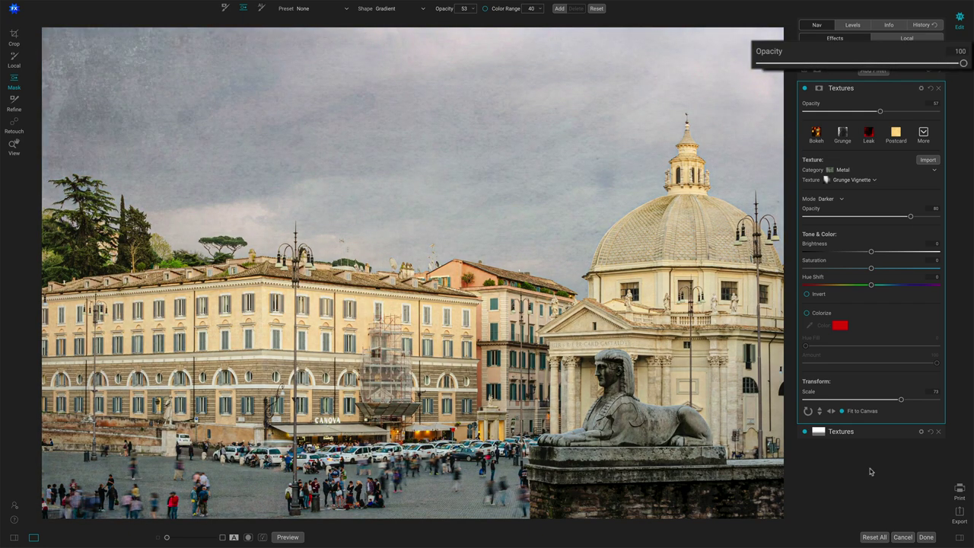